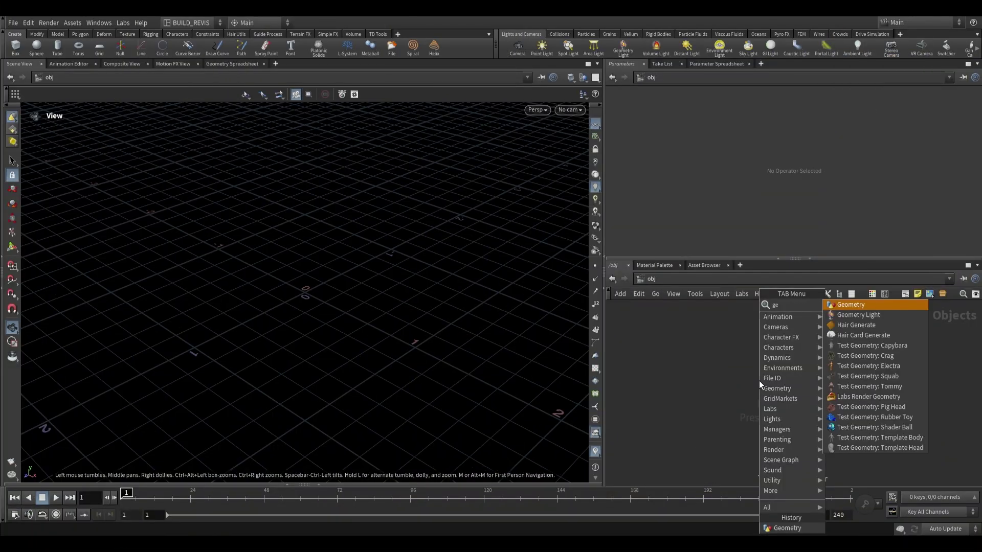
# Create a Geometry object and open its network
pyautogui.press('Return')
pyautogui.click(773, 370)
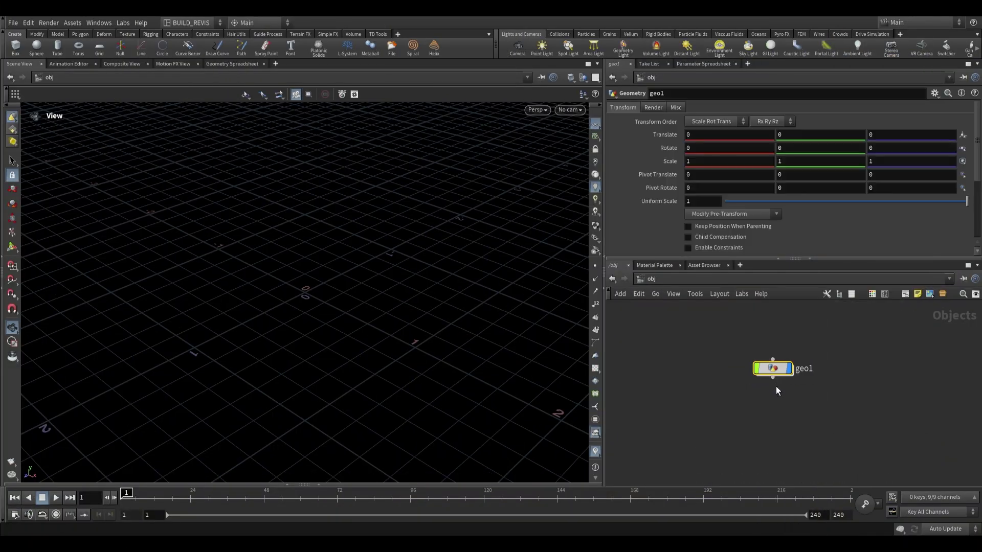
pyautogui.doubleClick(770, 372)
# Add a Labs Snow Buildup node to the empty geometry network
pyautogui.press('Tab')
pyautogui.write('snow')
pyautogui.press('Return')
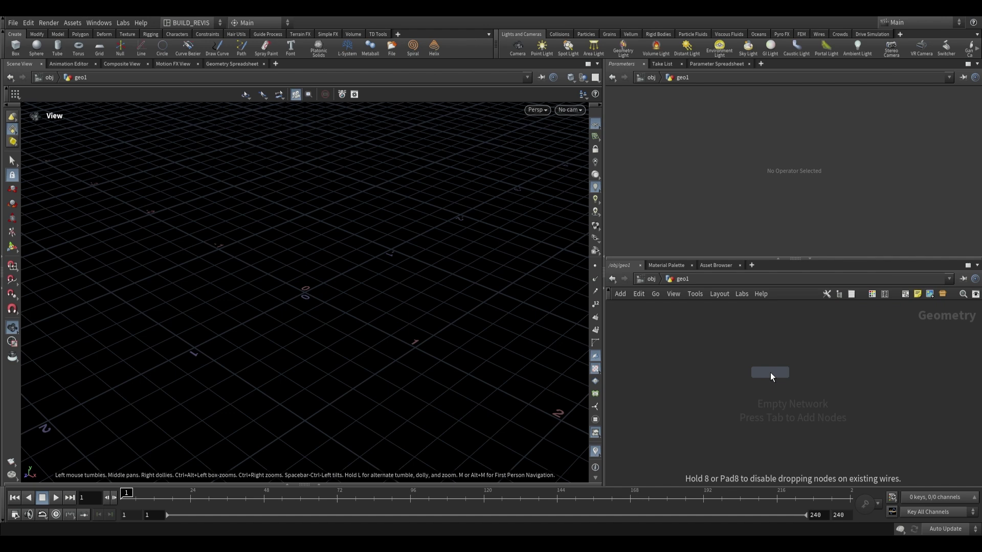
pyautogui.click(770, 373)
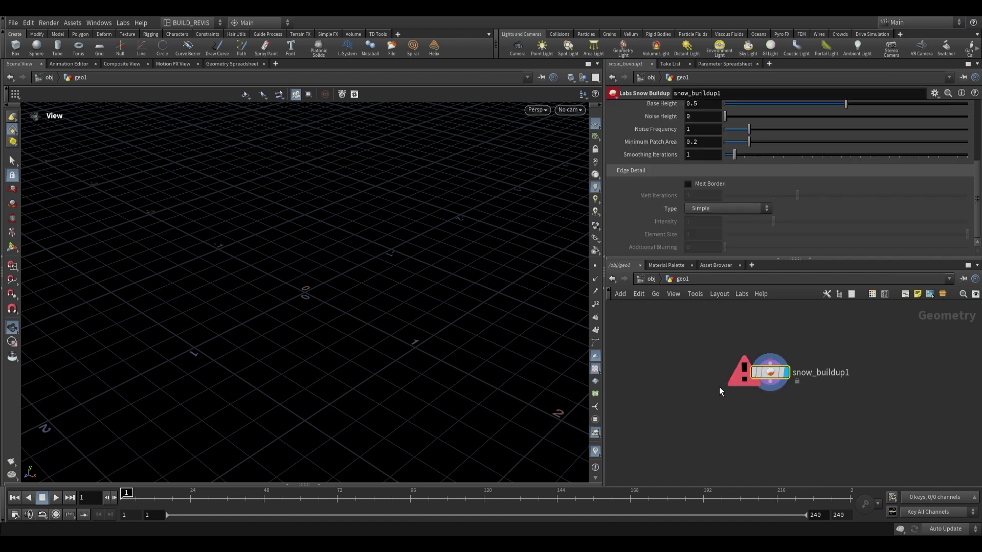
pyautogui.scroll(5, 661, 202)
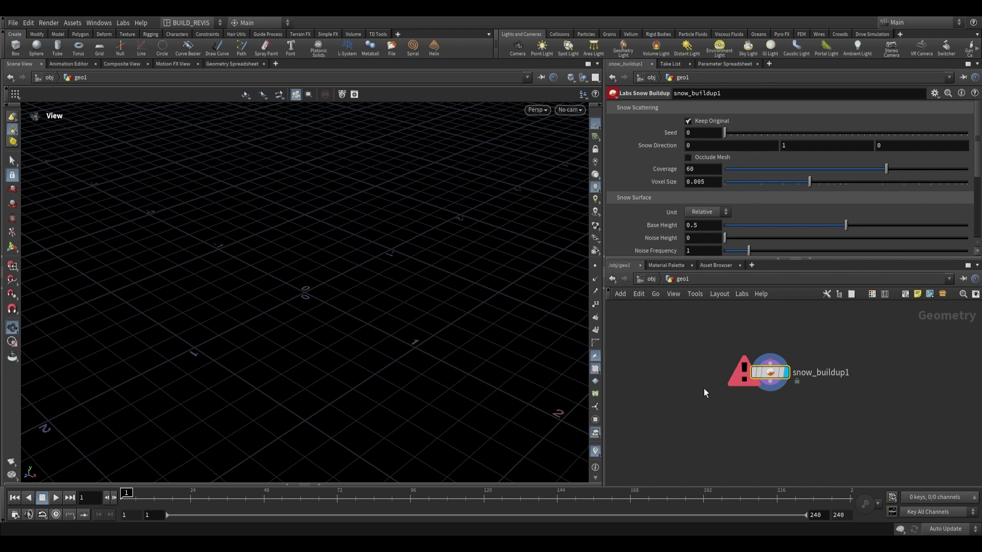
# Check the Labs Snow Buildup node's version in its operator type properties
pyautogui.rightClick(763, 375)
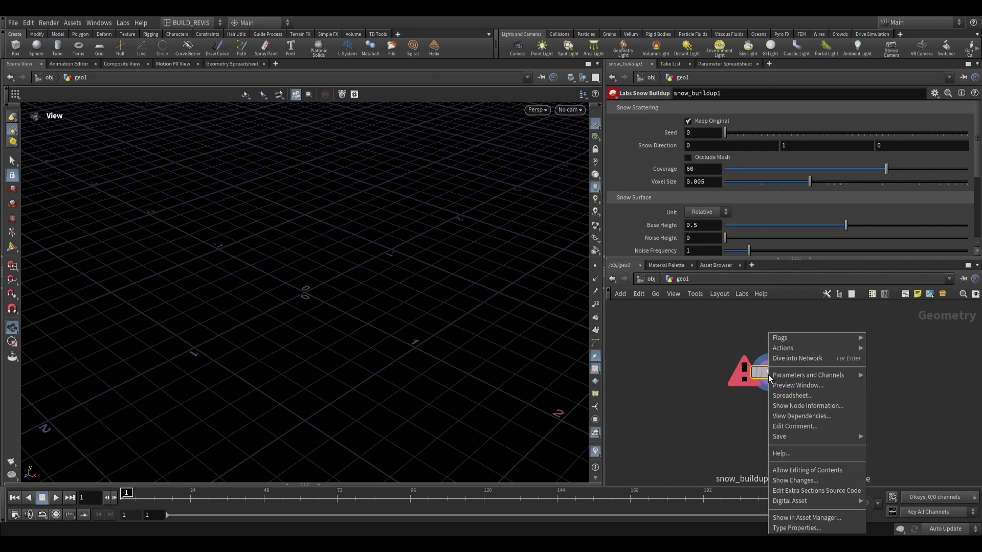
pyautogui.click(808, 529)
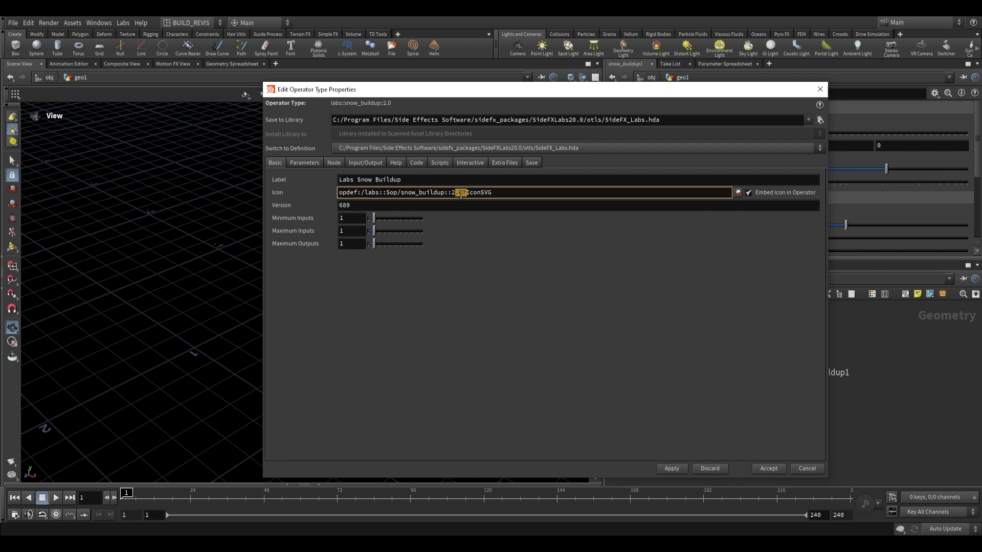
pyautogui.click(769, 468)
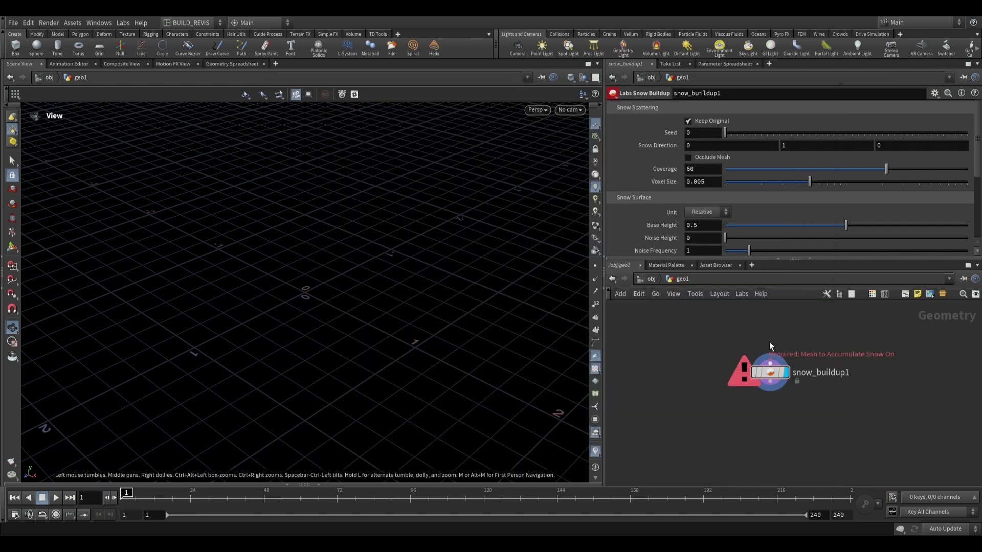
# Start a Labs update, check the installed packages in the Houdini Launcher, and cancel the package installation dialog
pyautogui.click(122, 23)
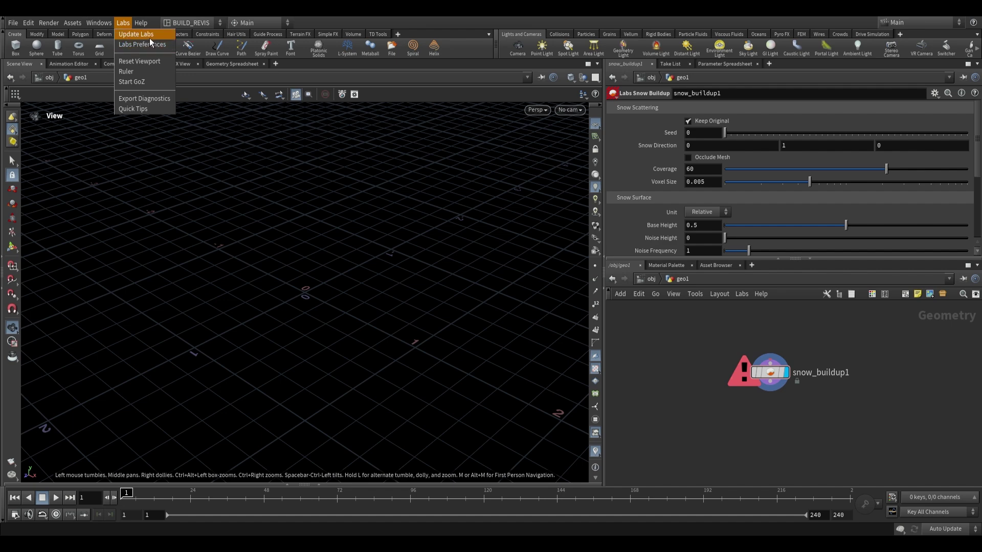
pyautogui.click(131, 38)
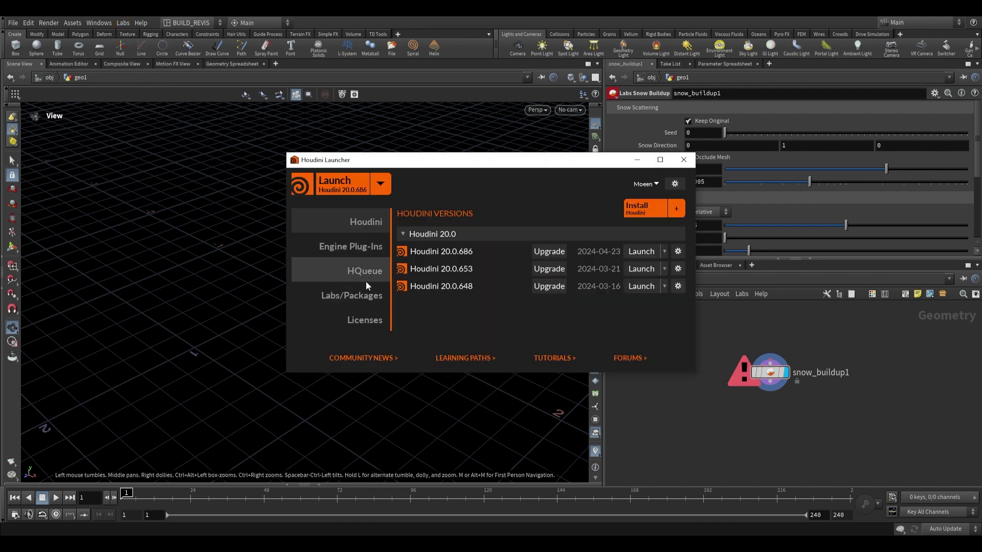
pyautogui.click(360, 294)
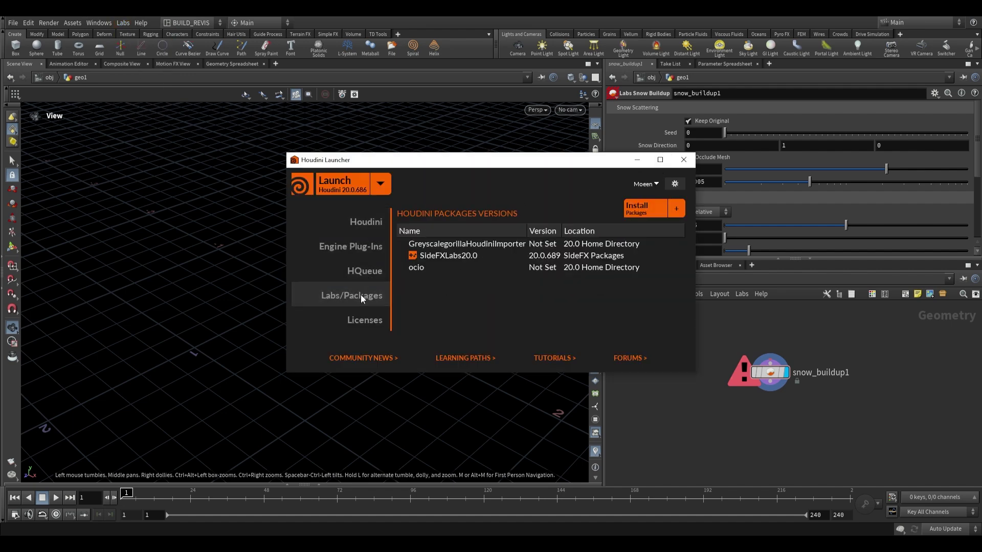
pyautogui.click(676, 210)
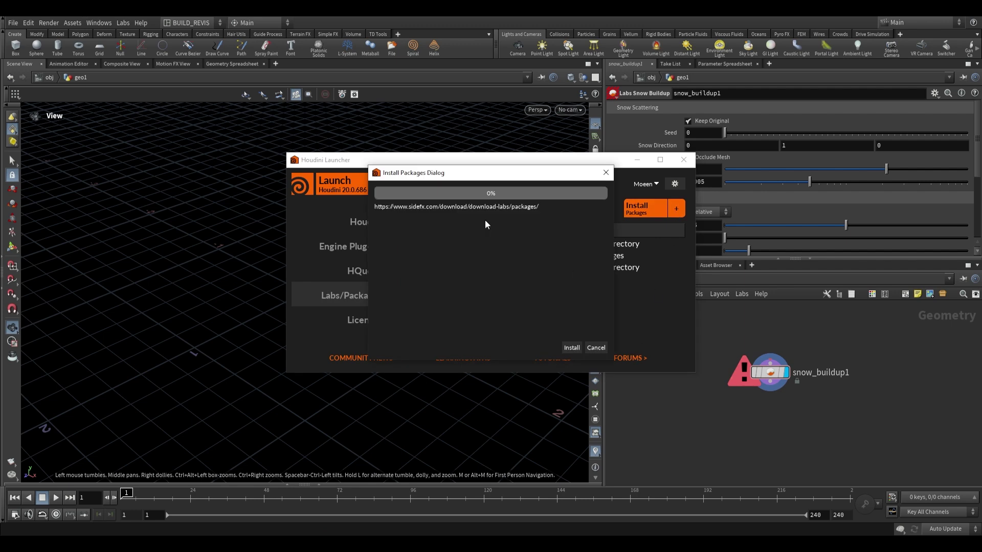
pyautogui.click(596, 347)
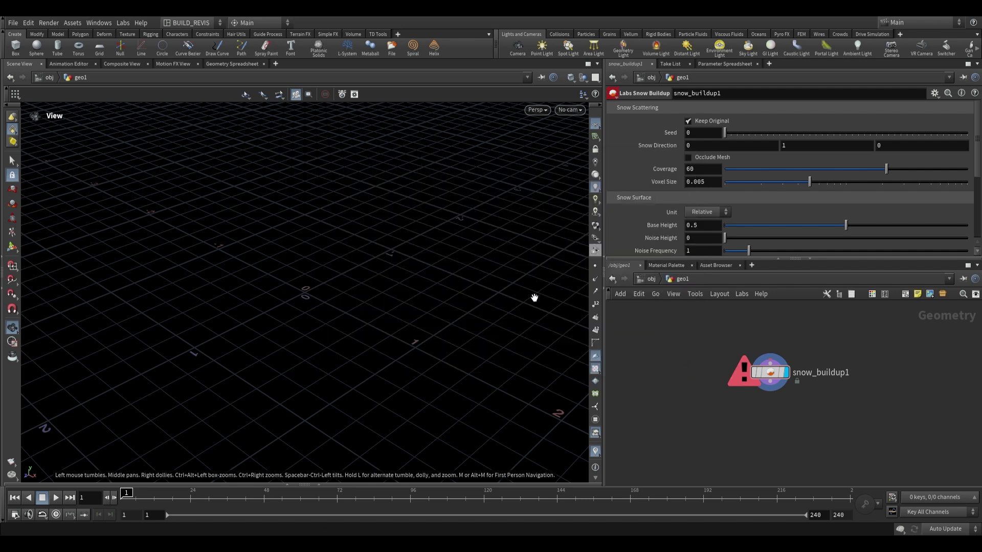
# Add a Rubber Toy test geometry node above the snow buildup node and connect it to the snow input
pyautogui.moveTo(714, 421); pyautogui.dragTo(829, 352)
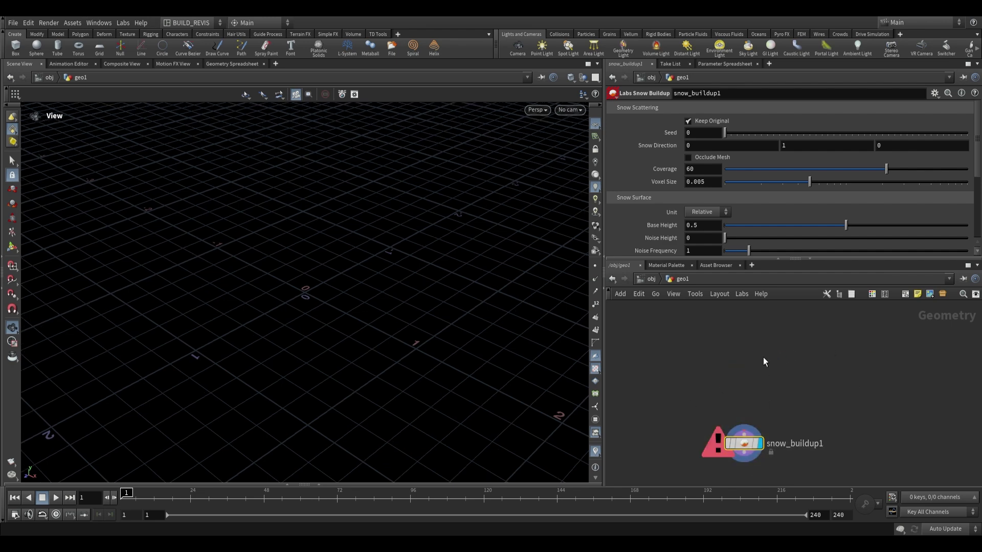
pyautogui.click(763, 357)
pyautogui.moveTo(385, 351); pyautogui.dragTo(361, 327)
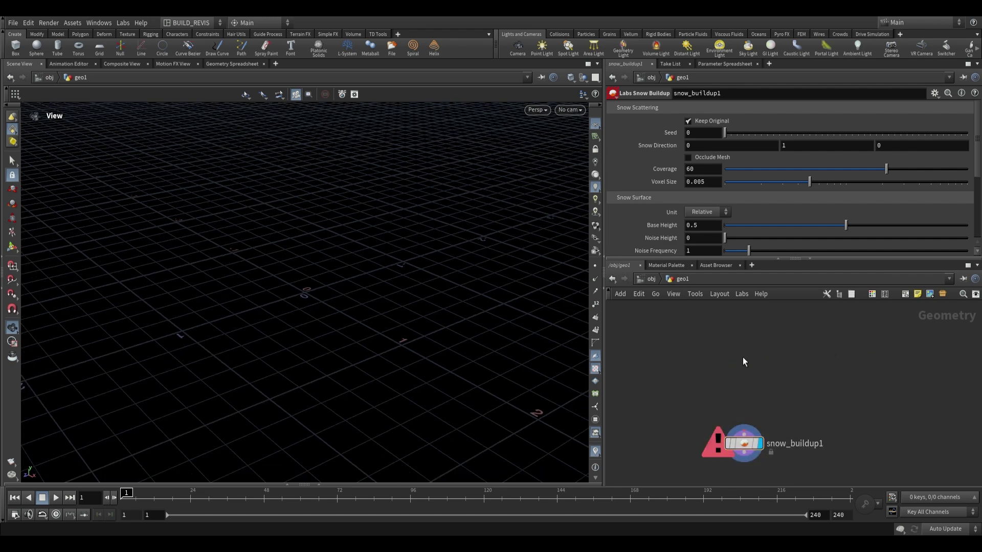
pyautogui.press('Tab')
pyautogui.write('rubbe')
pyautogui.press('Return')
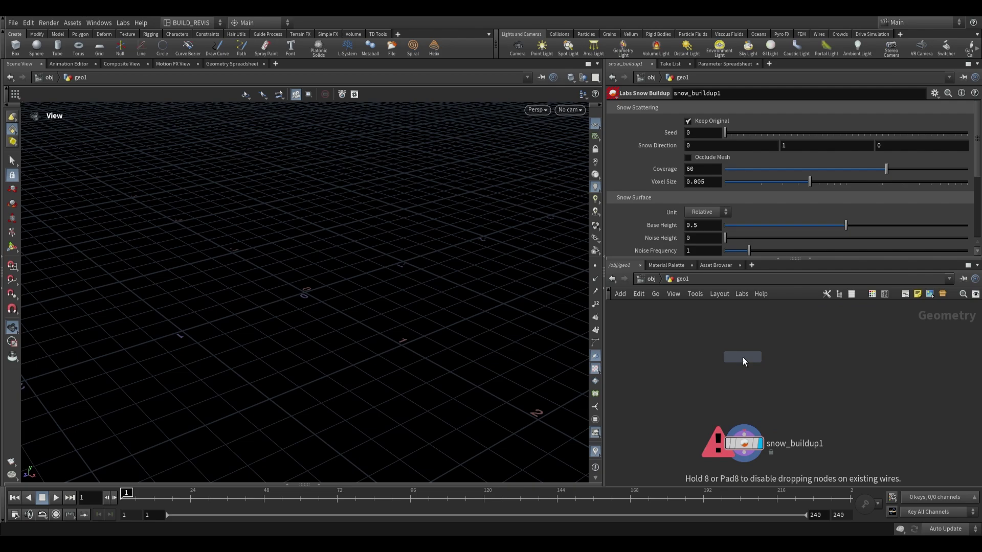
pyautogui.click(742, 357)
pyautogui.click(744, 427)
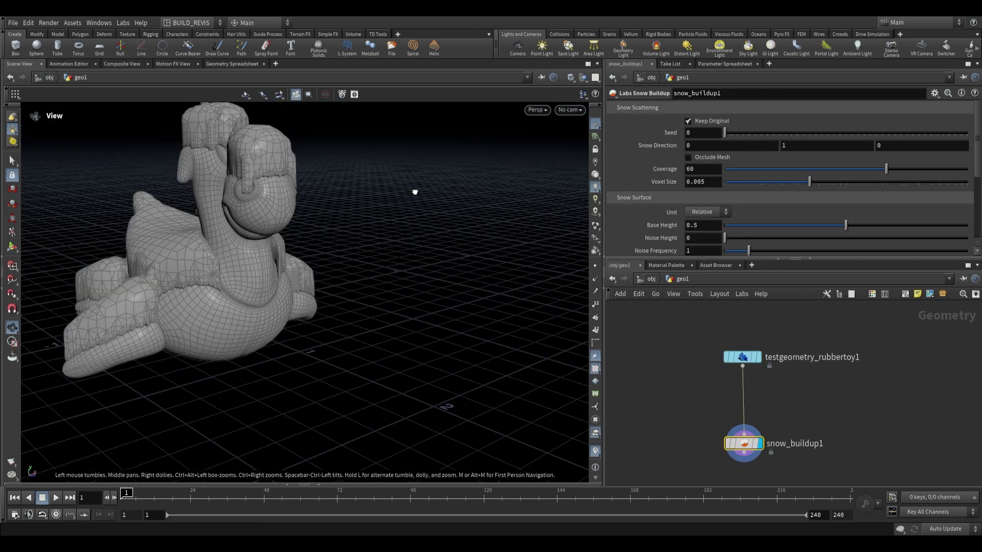
# Set the snow surface's Base Height to 0.2
pyautogui.moveTo(415, 191); pyautogui.dragTo(266, 263)
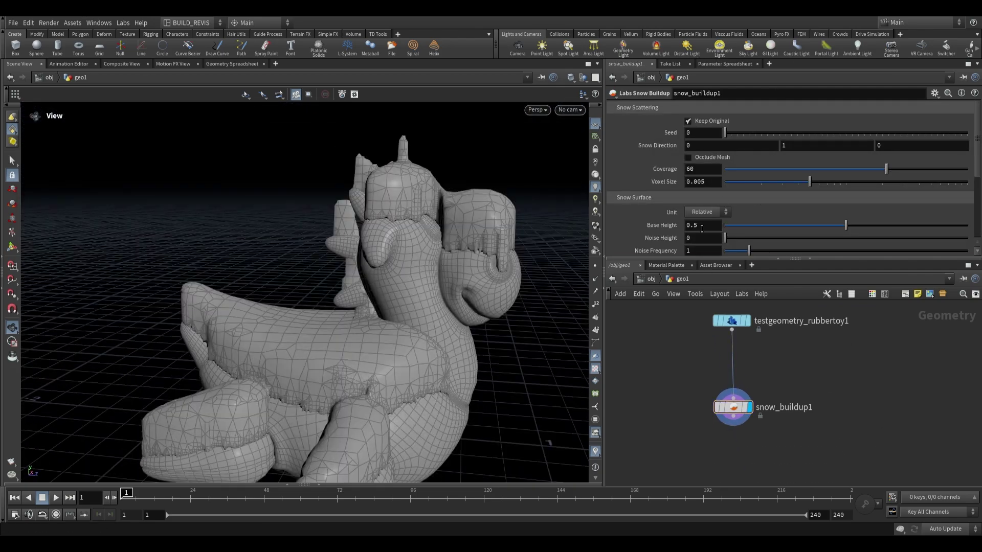
pyautogui.click(702, 226)
pyautogui.press('Return')
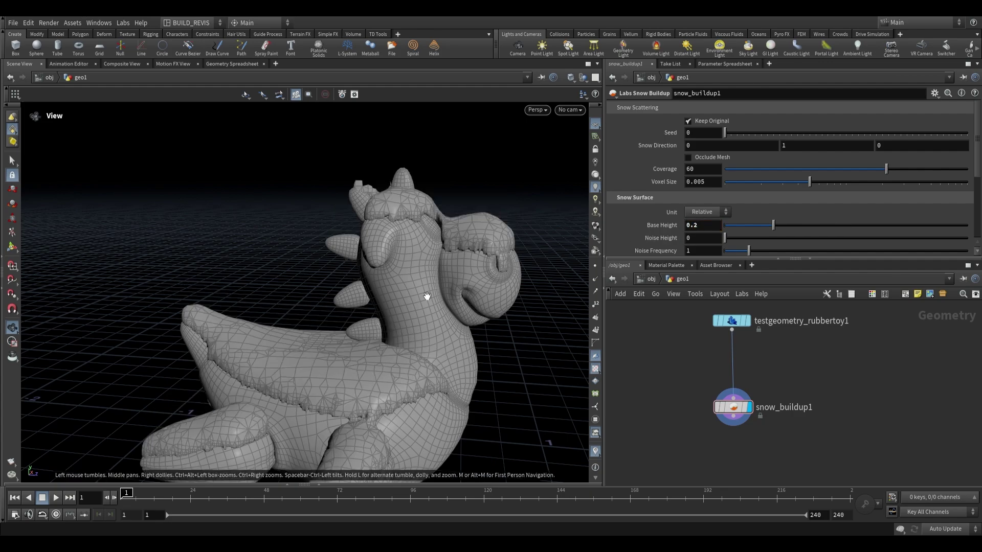
# Raise the snow's Coverage to its maximum of 90
pyautogui.moveTo(385, 314); pyautogui.dragTo(353, 241)
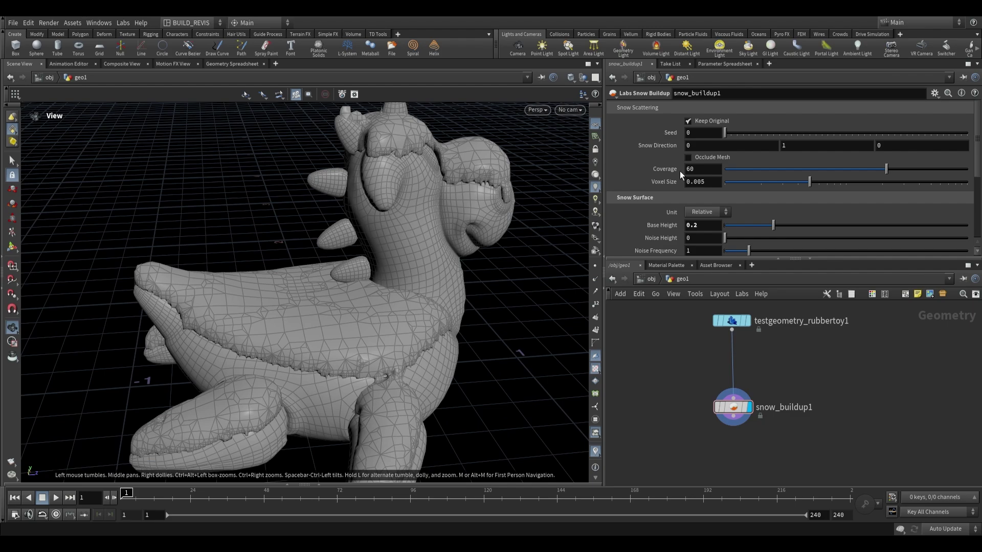
pyautogui.click(700, 171)
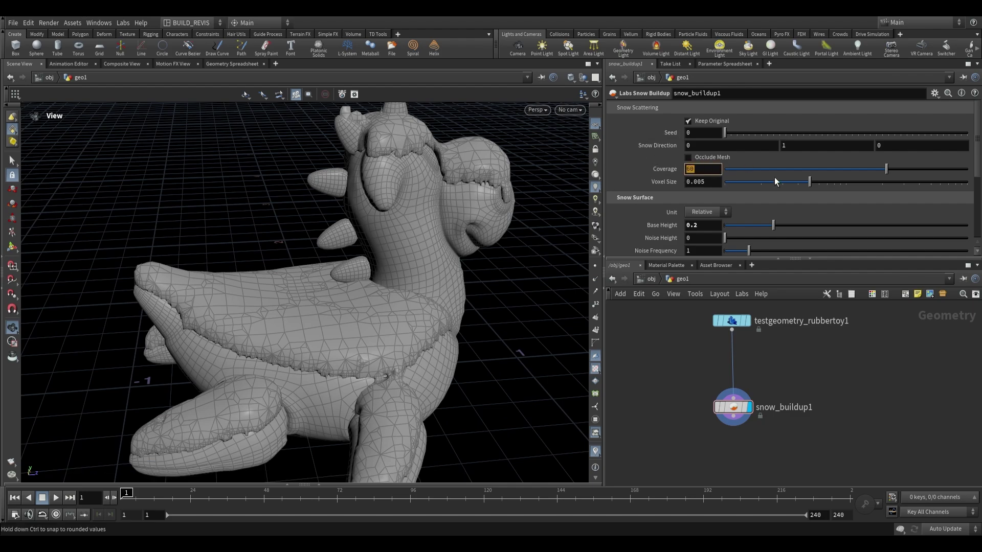
pyautogui.write('100')
pyautogui.press('Return')
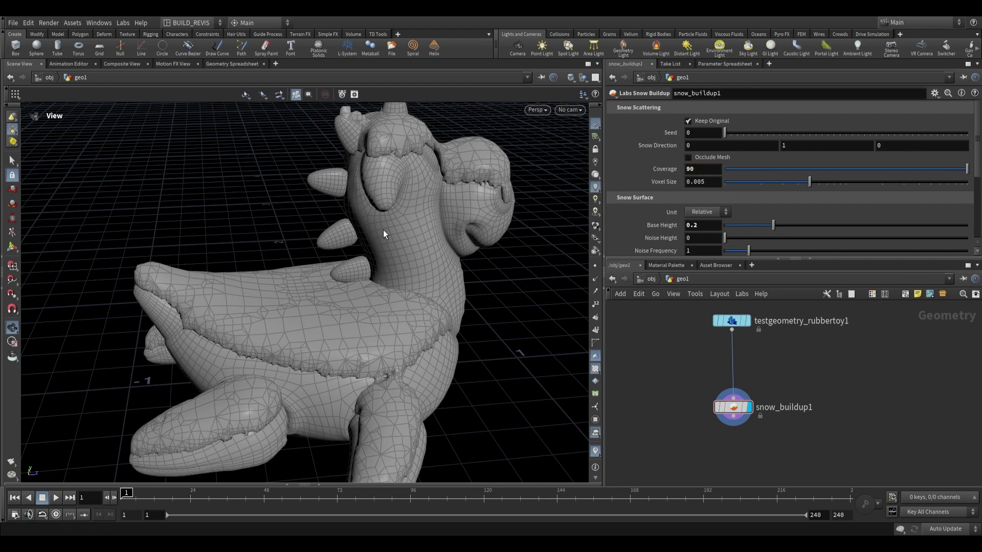
# Insert a Color node between the rubber toy and the snow buildup node, with a dark grey of 0.182 in each channel
pyautogui.moveTo(383, 229); pyautogui.dragTo(301, 210)
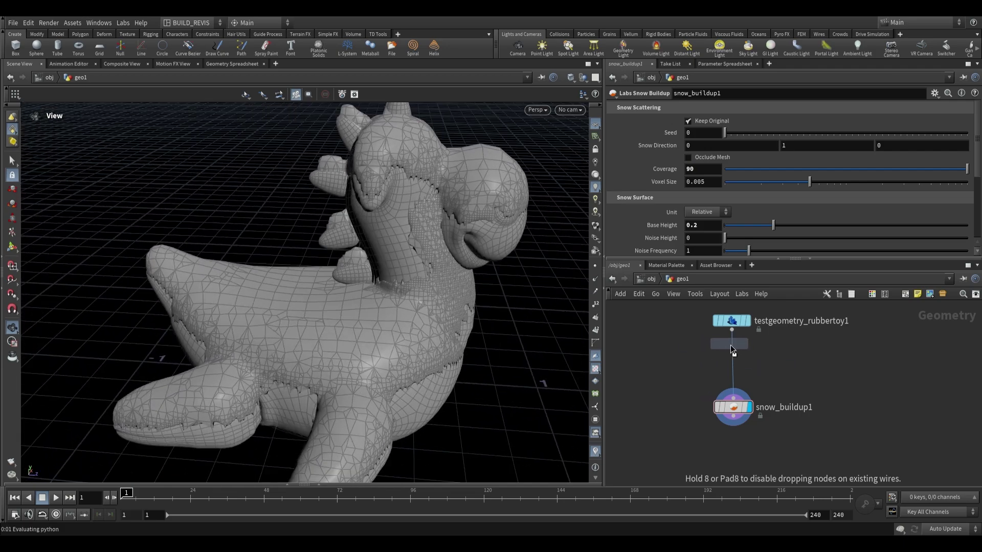
pyautogui.click(737, 352)
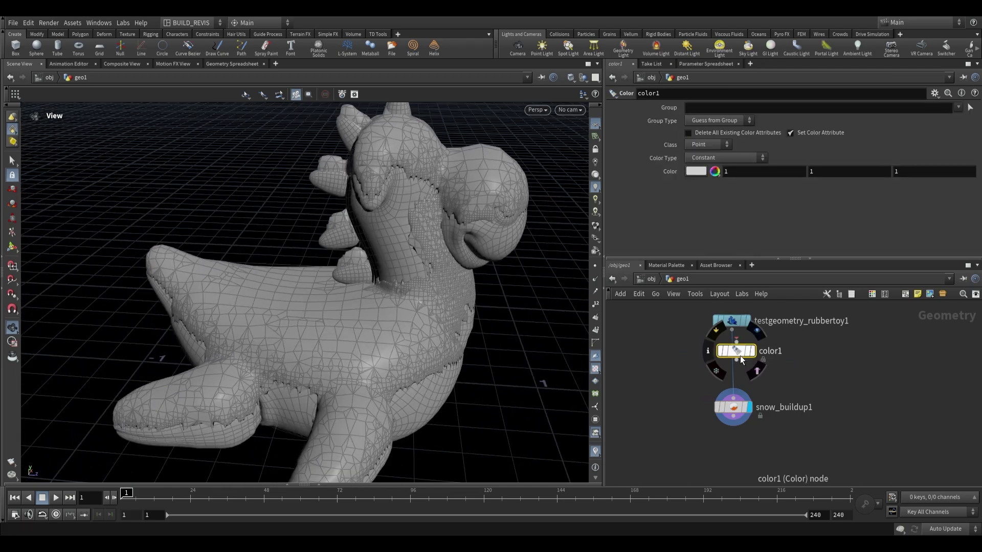
pyautogui.click(697, 171)
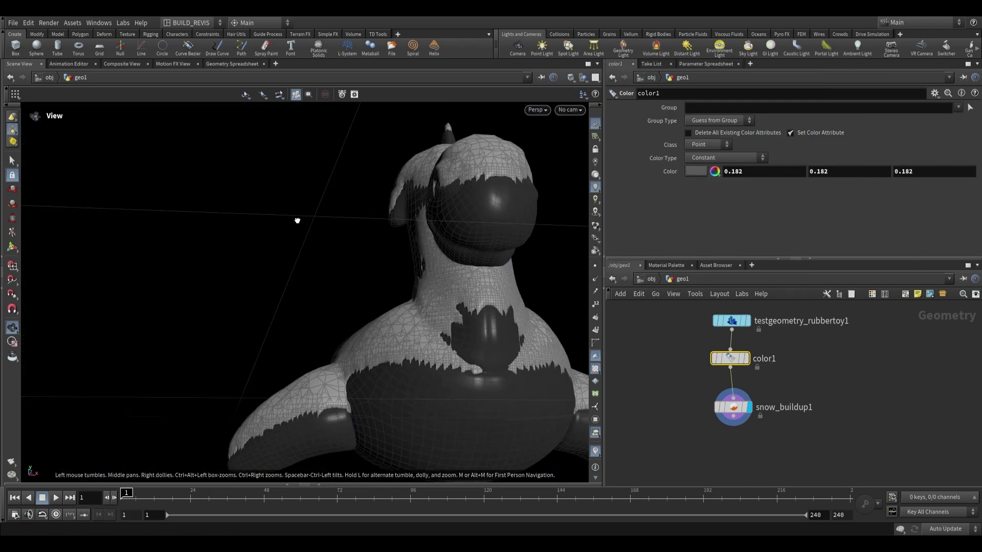
# Enable Occlude Mesh on the snow buildup node and inspect the snow around the toy from several angles
pyautogui.moveTo(296, 219); pyautogui.dragTo(341, 250)
pyautogui.moveTo(317, 114); pyautogui.dragTo(336, 266)
pyautogui.click(728, 405)
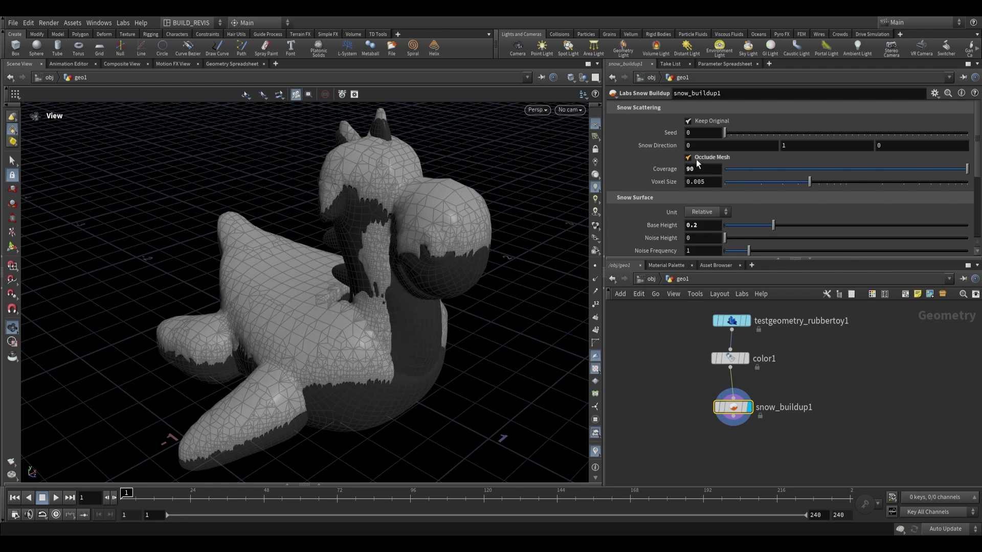
pyautogui.moveTo(381, 273); pyautogui.dragTo(346, 301)
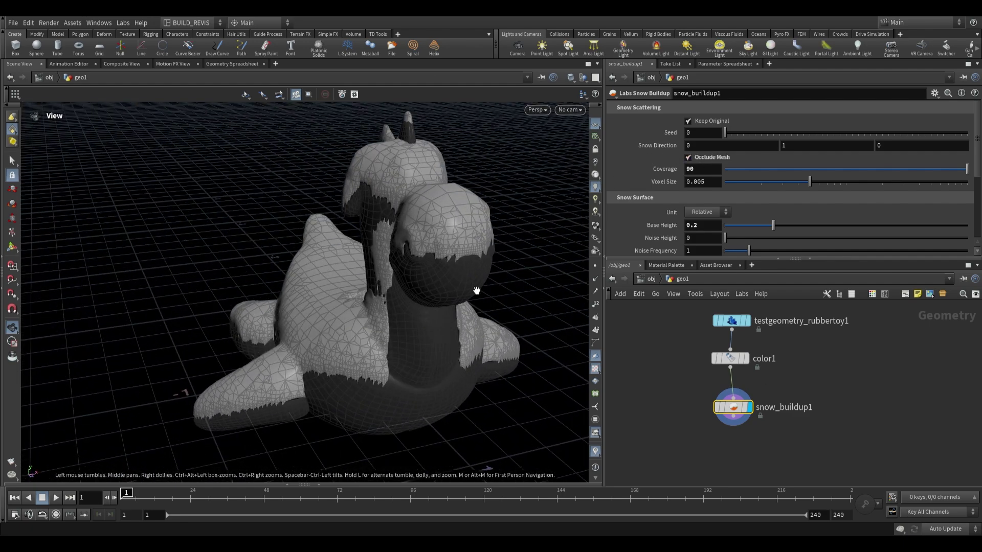
pyautogui.moveTo(476, 290); pyautogui.dragTo(422, 406)
pyautogui.moveTo(458, 352); pyautogui.dragTo(404, 235)
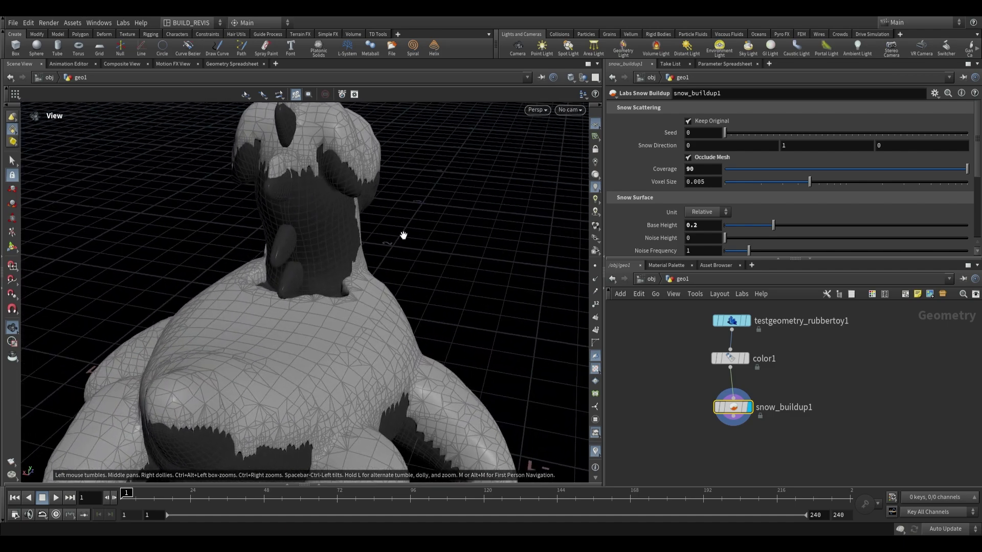
pyautogui.moveTo(269, 279); pyautogui.dragTo(220, 205)
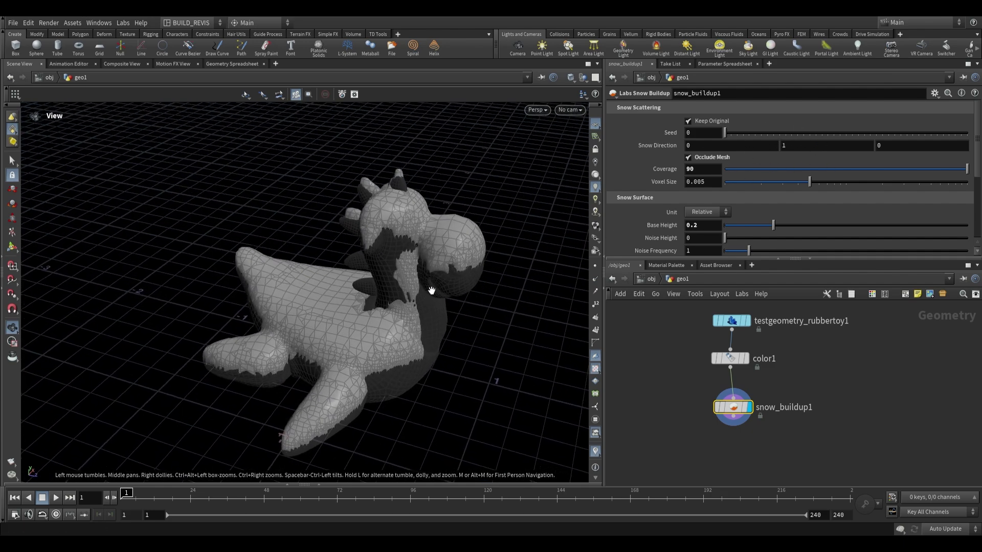
# Set the Snow Direction to 0, 0, 1 so the snow accumulates along the Z axis
pyautogui.moveTo(431, 291); pyautogui.dragTo(416, 272)
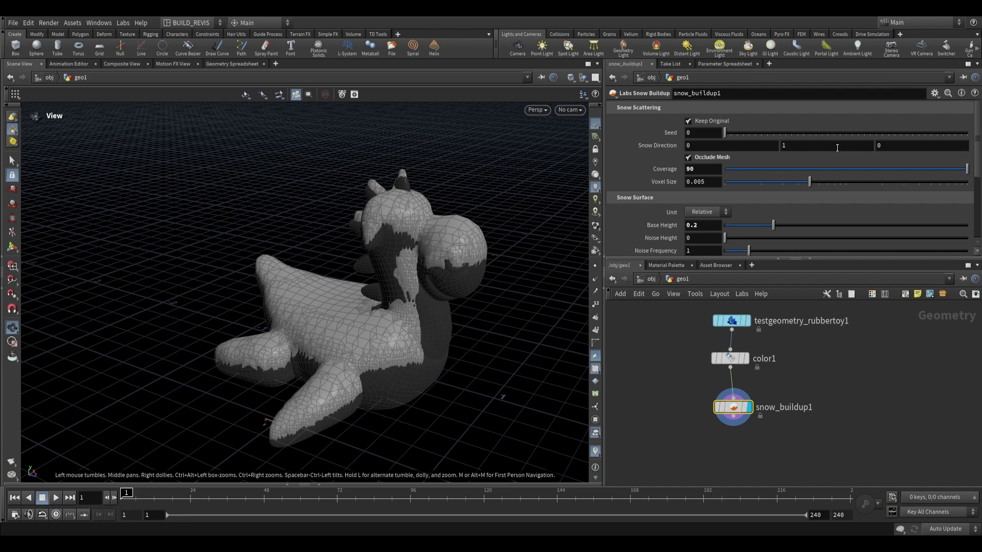
pyautogui.click(801, 146)
pyautogui.write('0')
pyautogui.click(888, 148)
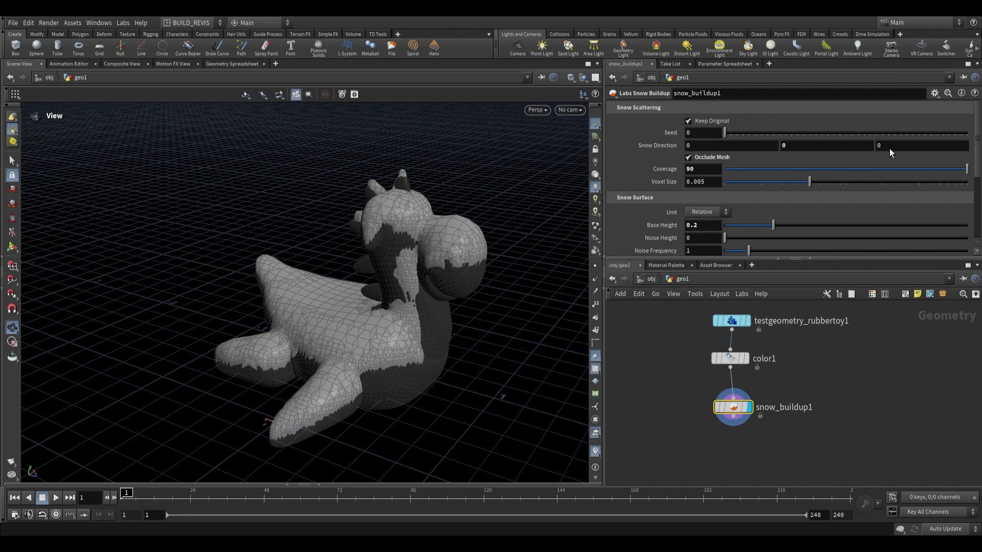
pyautogui.write('1')
pyautogui.press('Return')
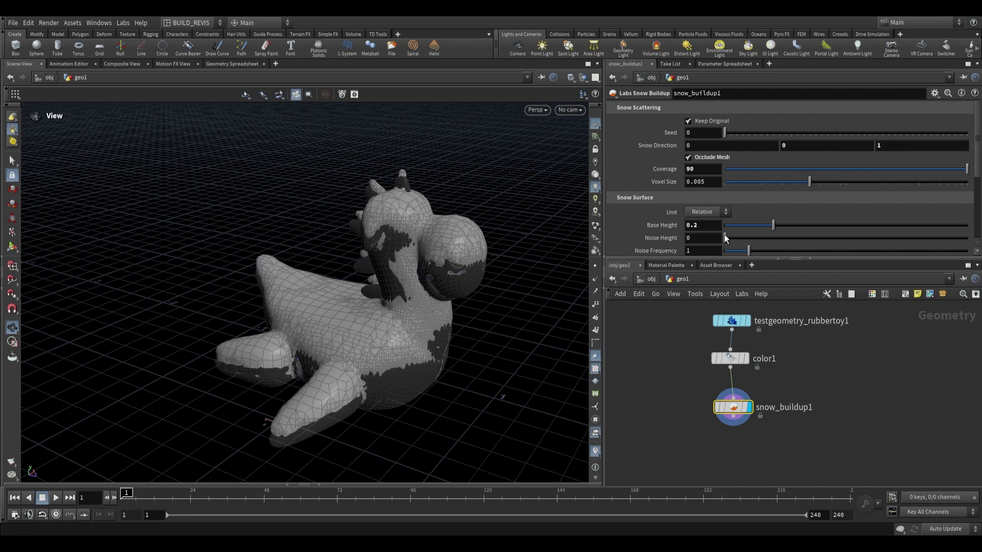
# Inspect the toy's snow and undo both Snow Direction changes
pyautogui.moveTo(423, 313); pyautogui.dragTo(435, 353)
pyautogui.hotkey('ctrl', 'z')
pyautogui.hotkey('ctrl', 'z')
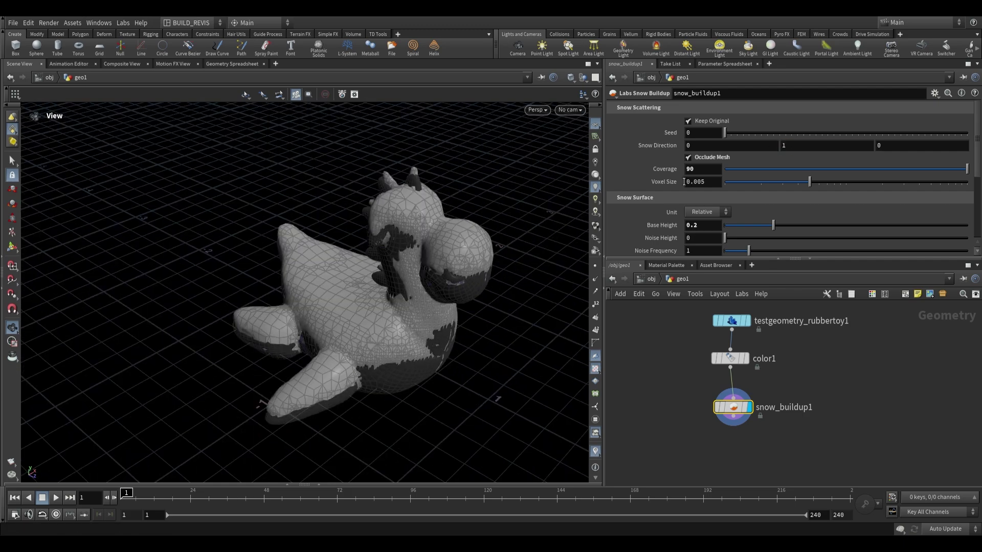
# Set the snow's Voxel Size to 0.002 and inspect the finer snow mesh on the toy
pyautogui.scroll(-1, 653, 197)
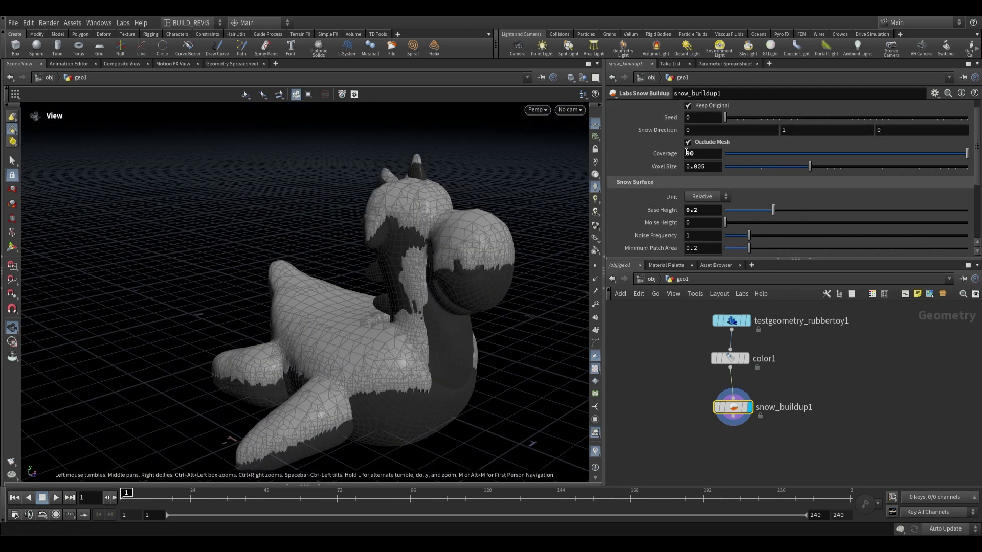
pyautogui.press('BackSpace')
pyautogui.write('2')
pyautogui.press('Return')
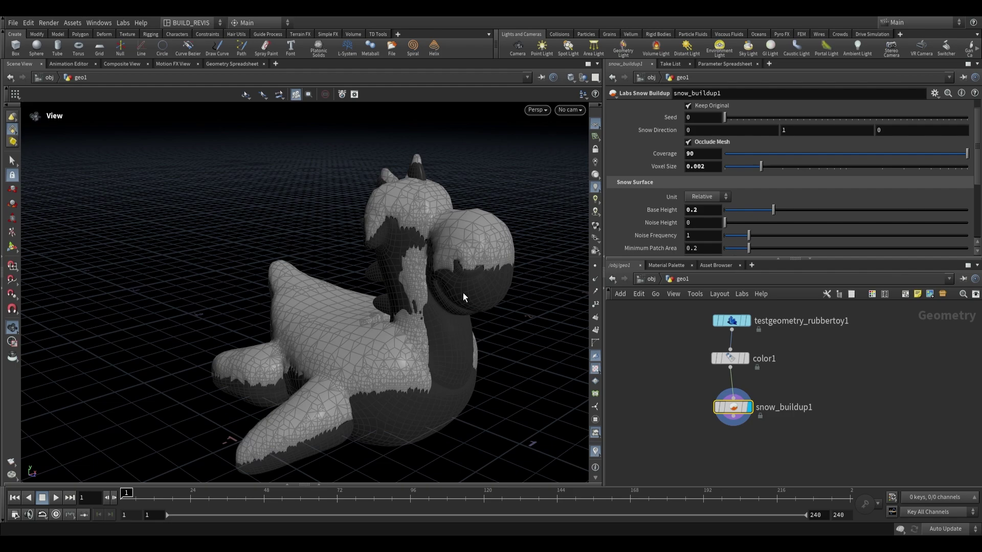
pyautogui.moveTo(378, 282); pyautogui.dragTo(335, 277)
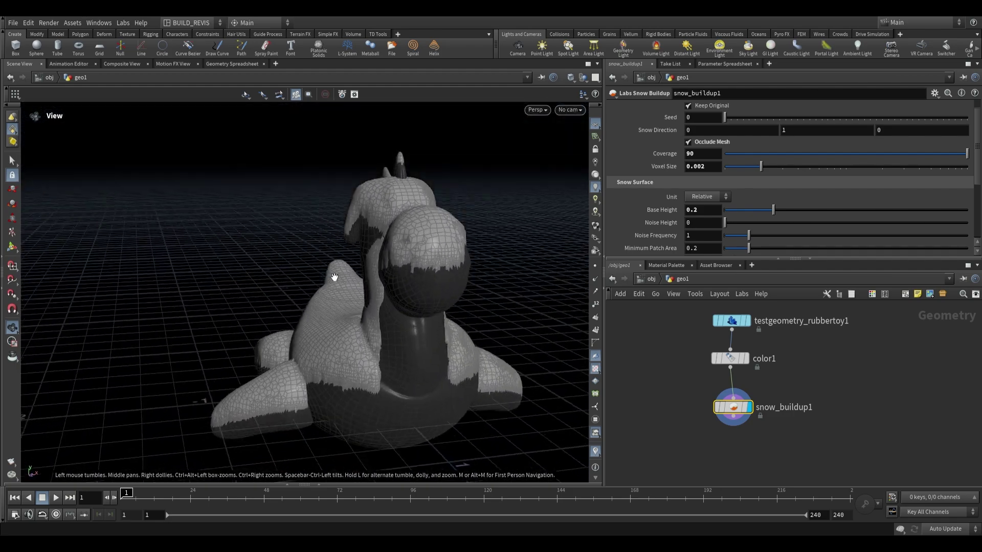
# Raise the snow's Base Height to 0.3 and Noise Height to 0.116, set Noise Frequency to 0.46, and inspect the thicker snow
pyautogui.scroll(-3, 661, 204)
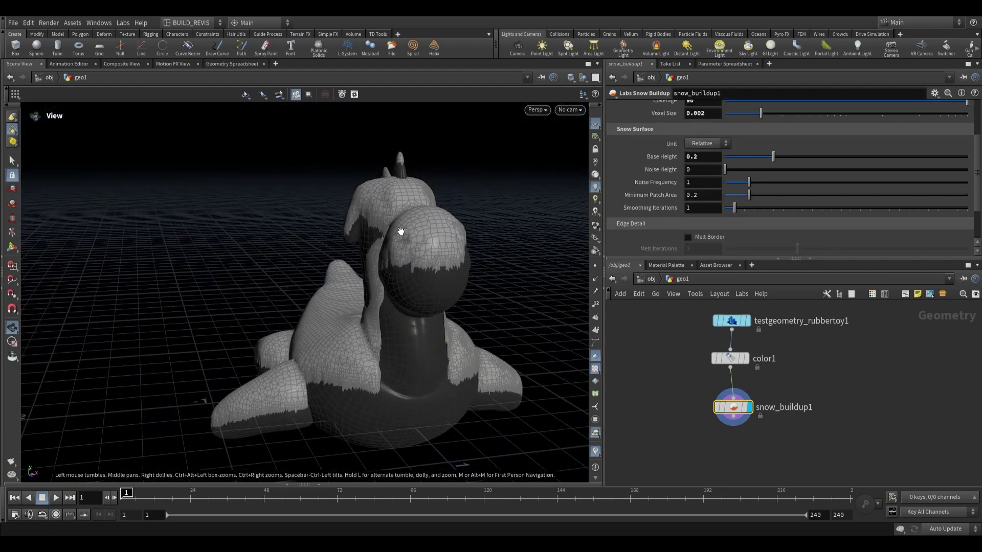
pyautogui.moveTo(400, 232); pyautogui.dragTo(416, 272)
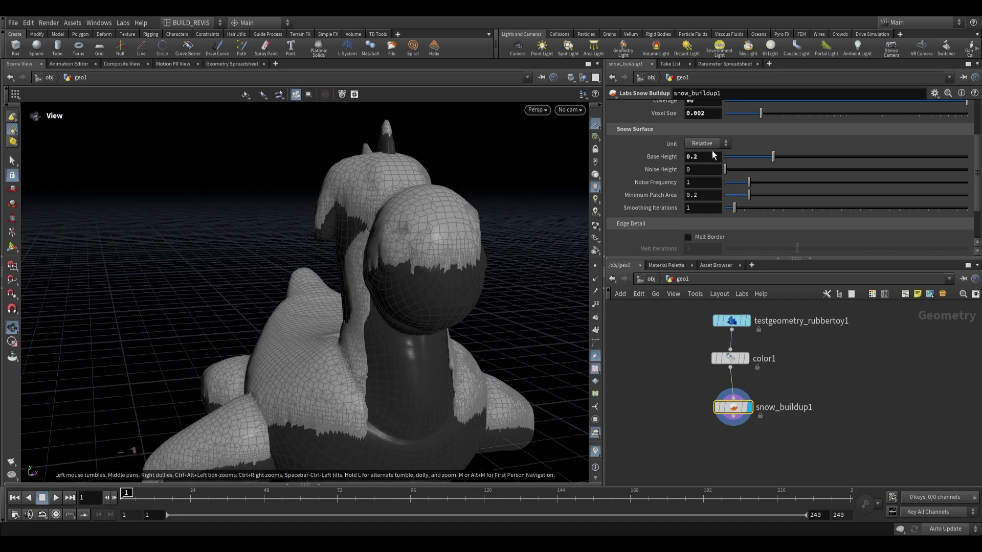
pyautogui.moveTo(416, 272); pyautogui.dragTo(322, 246)
pyautogui.moveTo(725, 169); pyautogui.dragTo(753, 169)
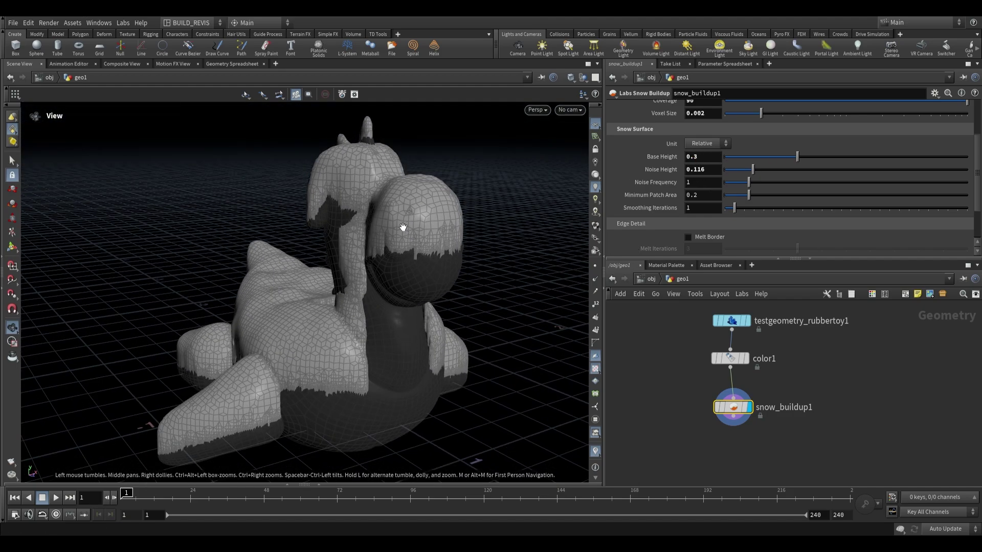
pyautogui.moveTo(403, 226); pyautogui.dragTo(348, 251)
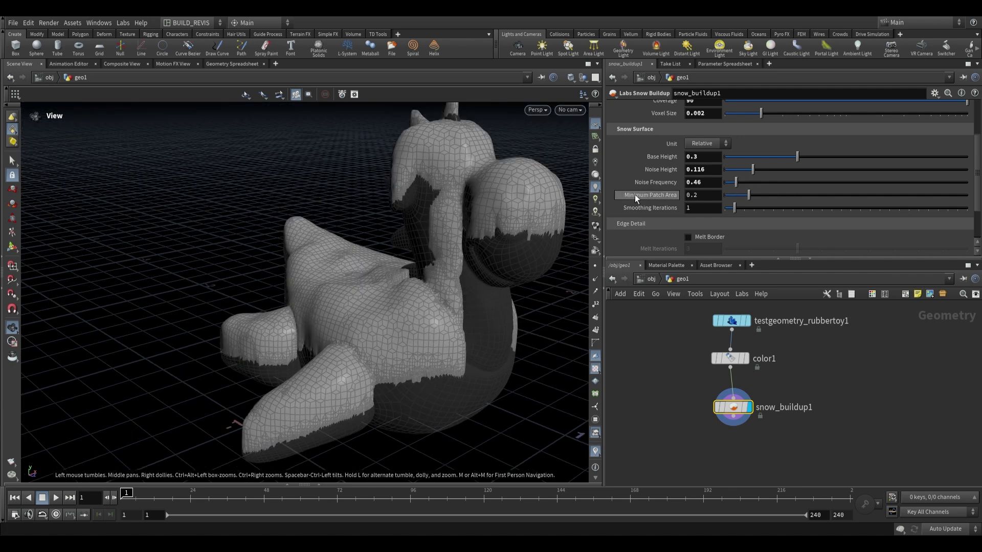
# Lower the snow's Coverage to 20, set Minimum Patch Area to 0.565, and inspect the patches on the toy
pyautogui.scroll(1, 648, 196)
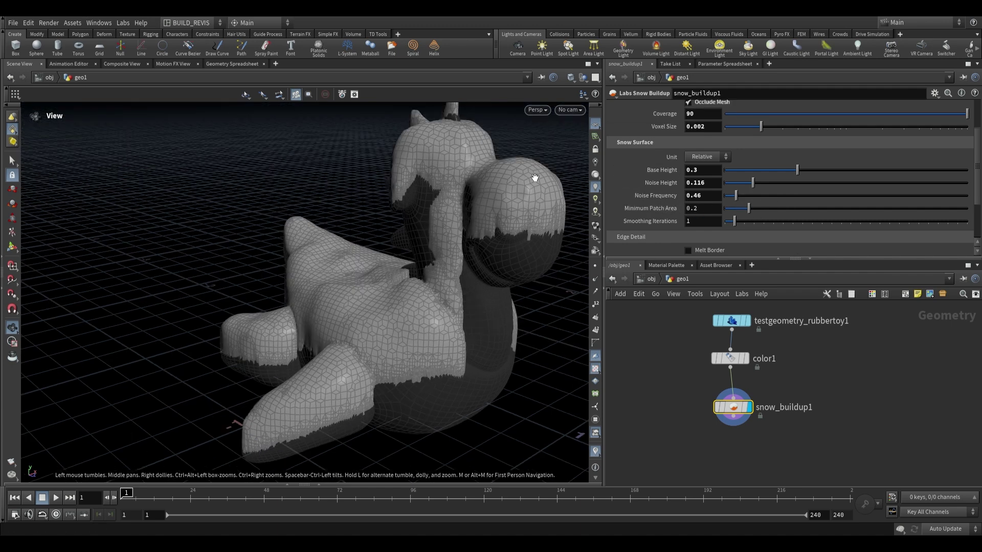
pyautogui.scroll(1, 661, 204)
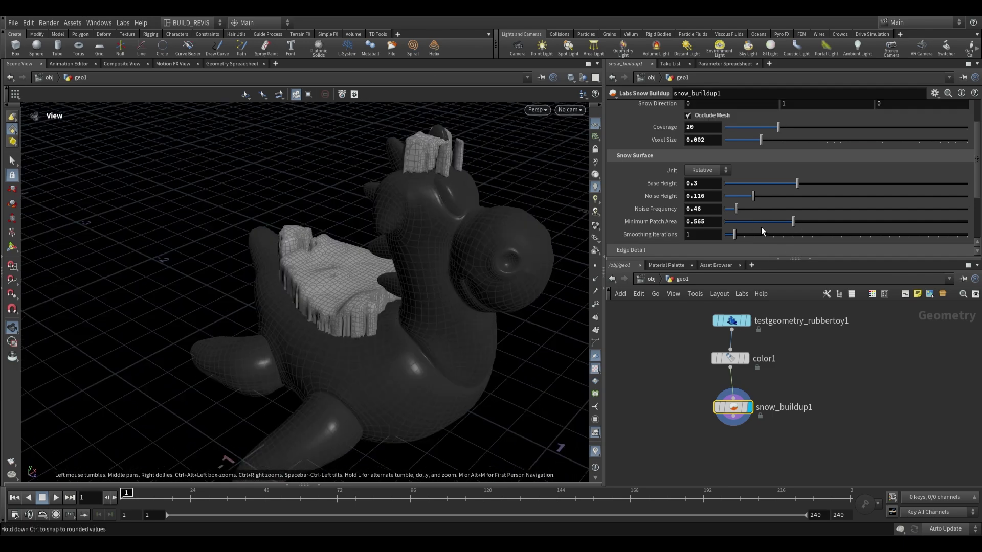
pyautogui.moveTo(403, 252); pyautogui.dragTo(429, 270)
# Try 12 Smoothing Iterations on the snow surface, inspect the toy, and set the value to 4
pyautogui.scroll(-5, 651, 221)
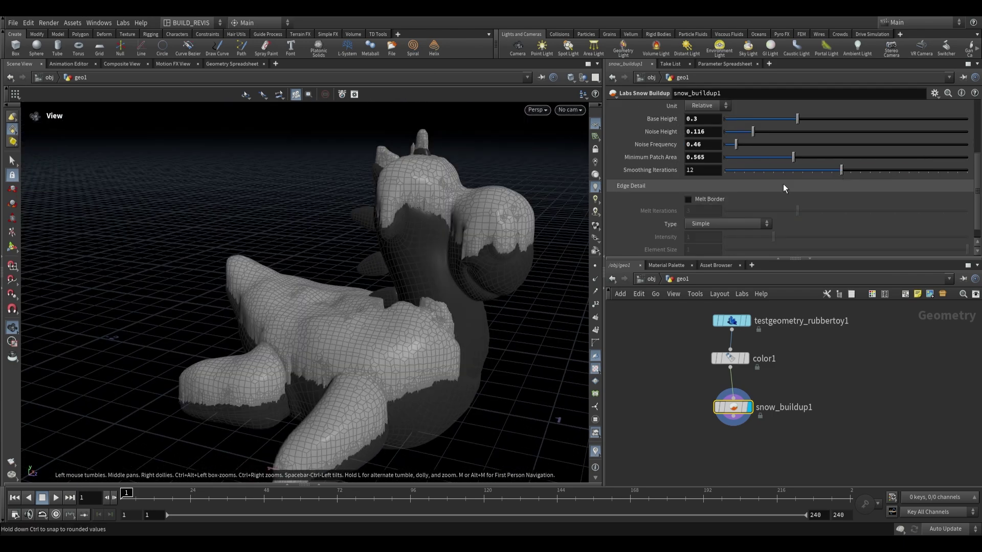
pyautogui.moveTo(516, 220)
pyautogui.mouseDown()
pyautogui.moveTo(495, 257)
pyautogui.moveTo(519, 238)
pyautogui.mouseUp()
pyautogui.click(764, 172)
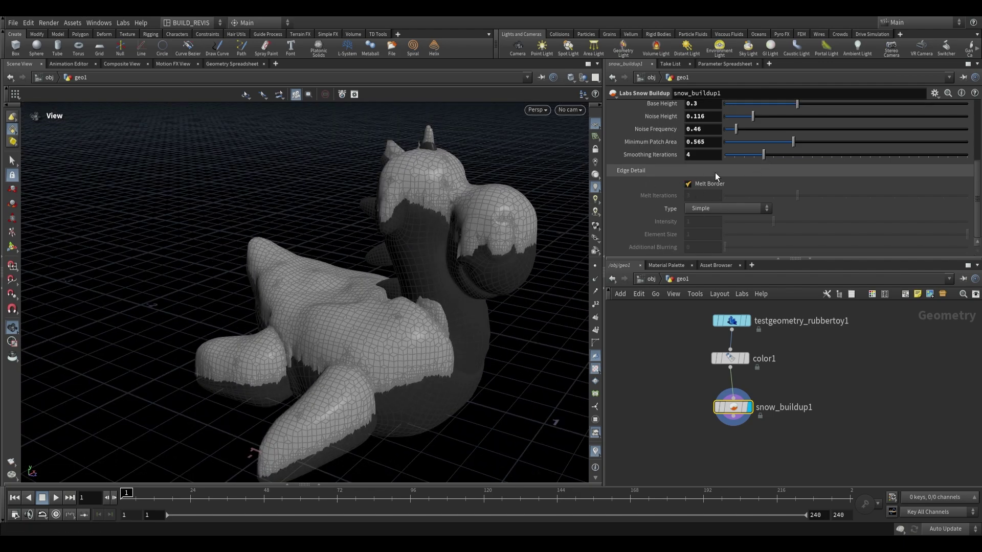
# Enable Melt Border in the edge detail, raise Melt Iterations to 8, and inspect the snow's edges
pyautogui.moveTo(455, 246); pyautogui.dragTo(562, 230)
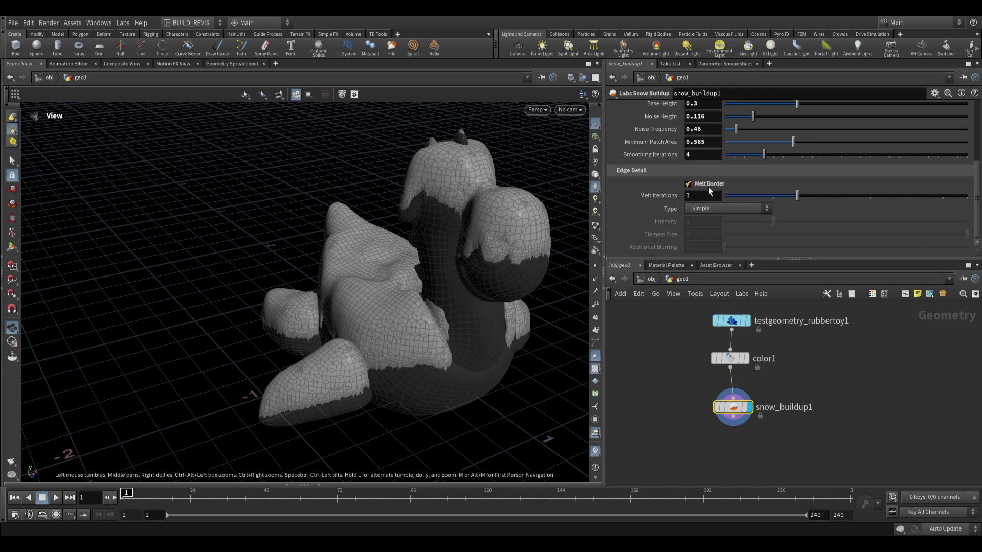
pyautogui.moveTo(775, 194); pyautogui.dragTo(919, 195)
pyautogui.moveTo(533, 225); pyautogui.dragTo(543, 231)
pyautogui.click(713, 209)
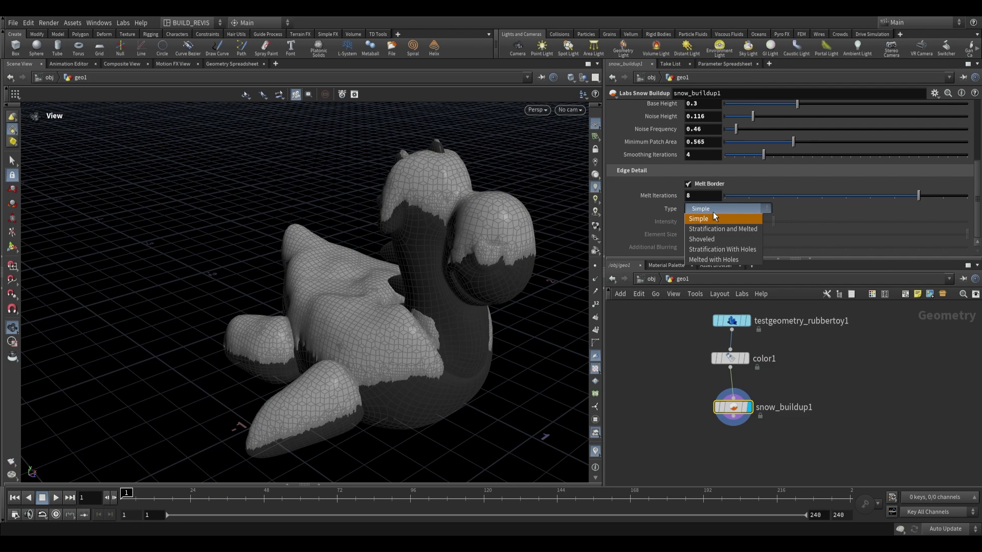
pyautogui.moveTo(409, 240)
pyautogui.mouseDown()
pyautogui.moveTo(484, 229)
pyautogui.moveTo(395, 234)
pyautogui.mouseUp()
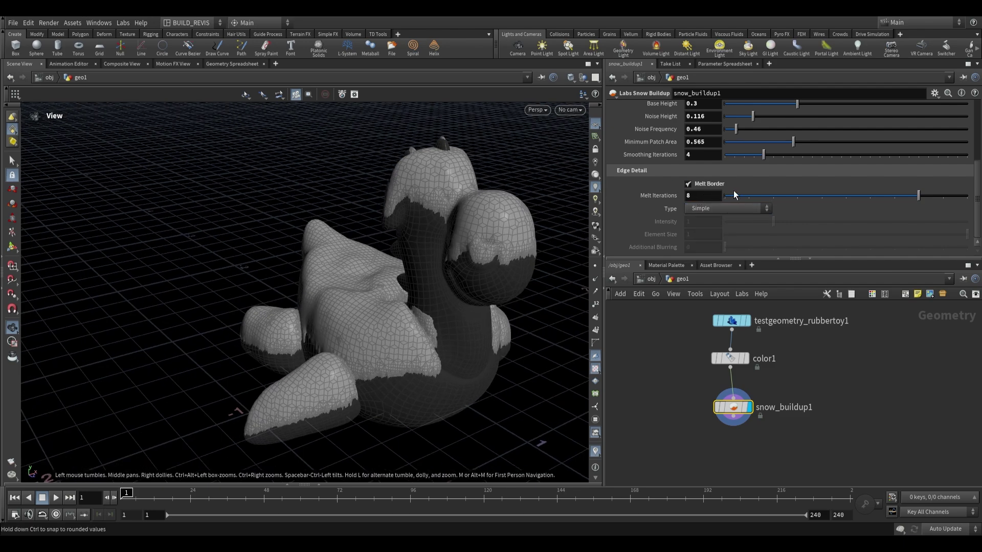
# Set the snow border's Melt Iterations to 3
pyautogui.doubleClick(702, 196)
pyautogui.write('3')
pyautogui.press('Return')
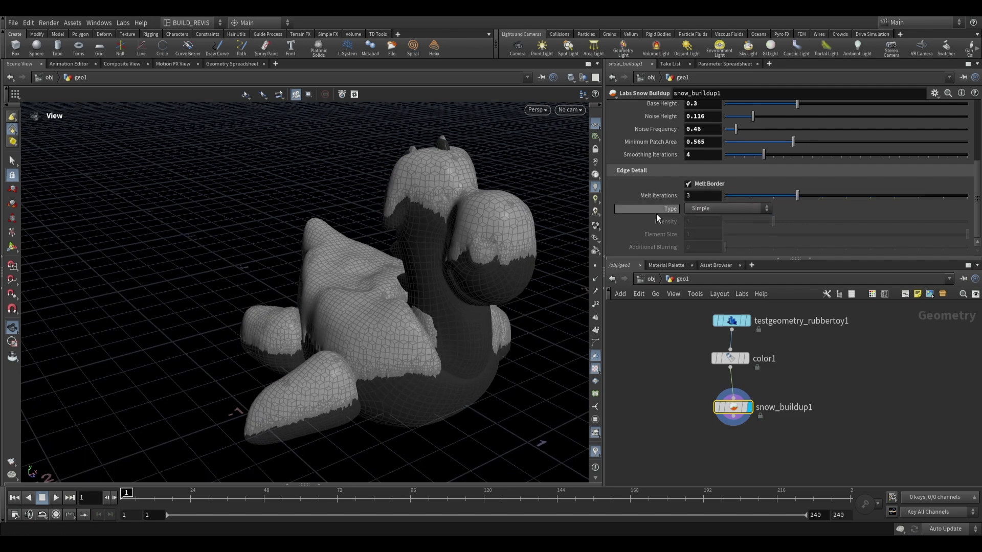
# Try the Shoveled and the Stratification and Melted edge types on the snow and inspect the toy
pyautogui.moveTo(537, 176); pyautogui.dragTo(558, 174)
pyautogui.click(698, 209)
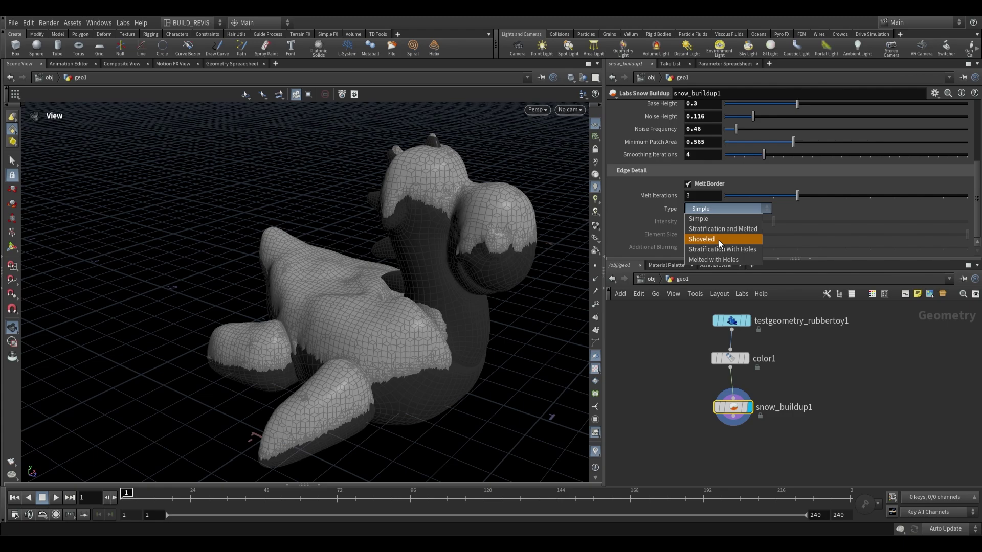
pyautogui.click(718, 240)
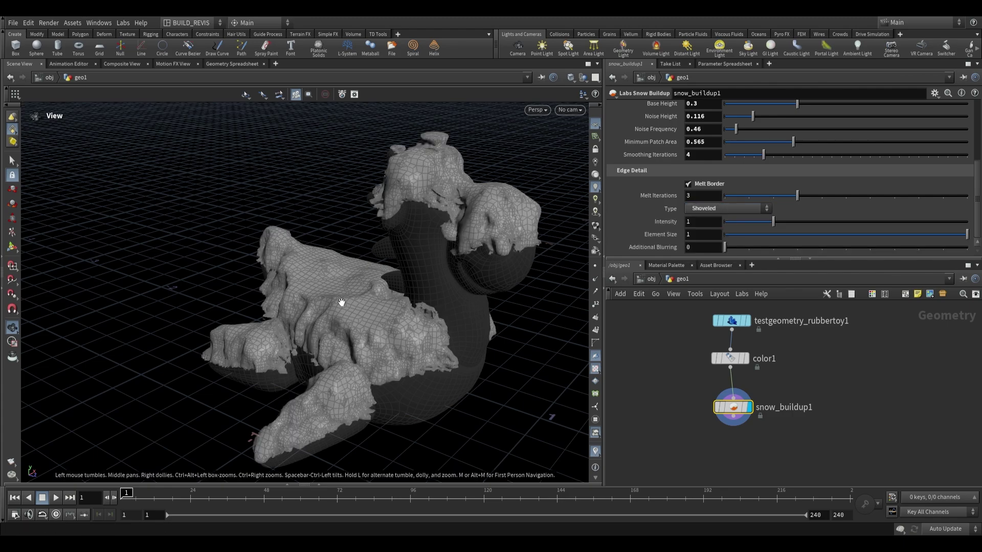
pyautogui.moveTo(339, 296); pyautogui.dragTo(236, 334)
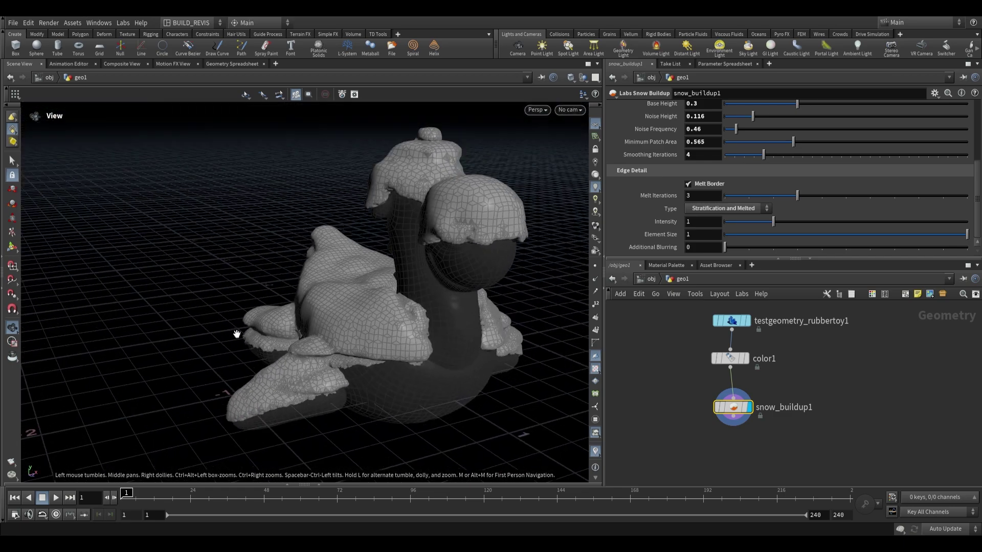
# Switch the snow's edge detail Type to Melted with Holes and inspect the toy
pyautogui.click(736, 210)
pyautogui.click(715, 260)
pyautogui.moveTo(532, 260); pyautogui.dragTo(384, 271)
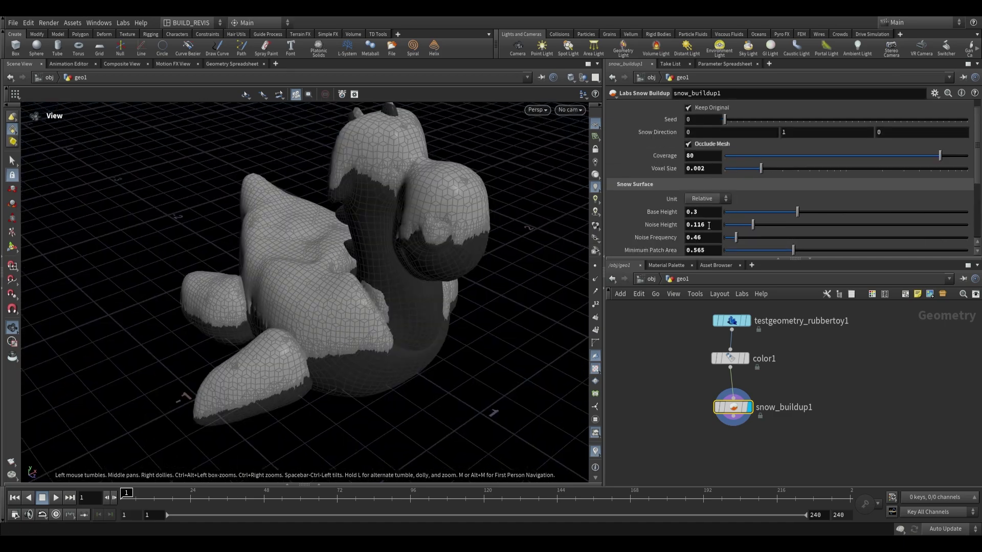
# Set the snow's Smoothing Iterations to 5, Base Height to 0.1, Noise Height to 0 and Noise Frequency to 1
pyautogui.scroll(-3, 656, 226)
pyautogui.moveTo(536, 202); pyautogui.dragTo(401, 189)
pyautogui.moveTo(476, 337); pyautogui.dragTo(427, 381)
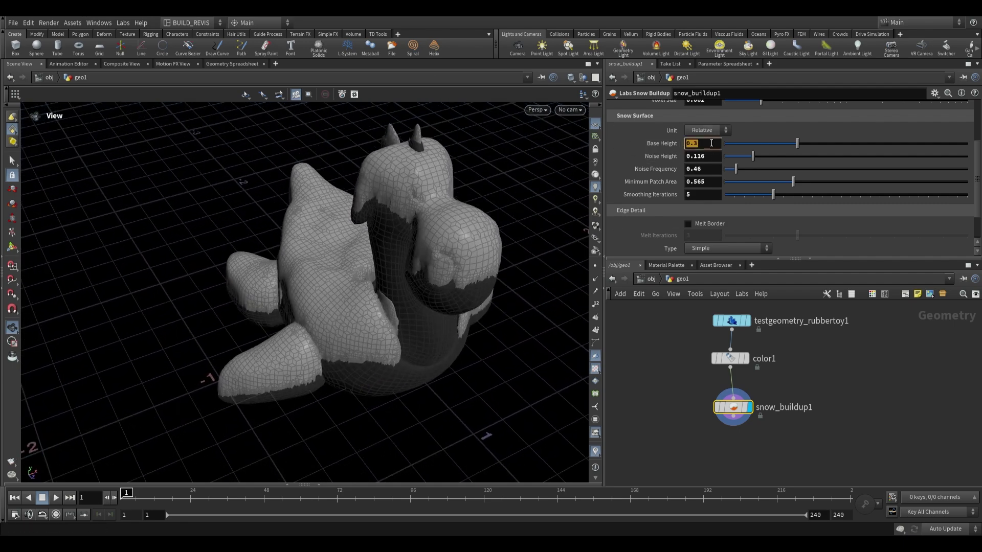
pyautogui.write('1')
pyautogui.press('Return')
pyautogui.moveTo(395, 266); pyautogui.dragTo(445, 229)
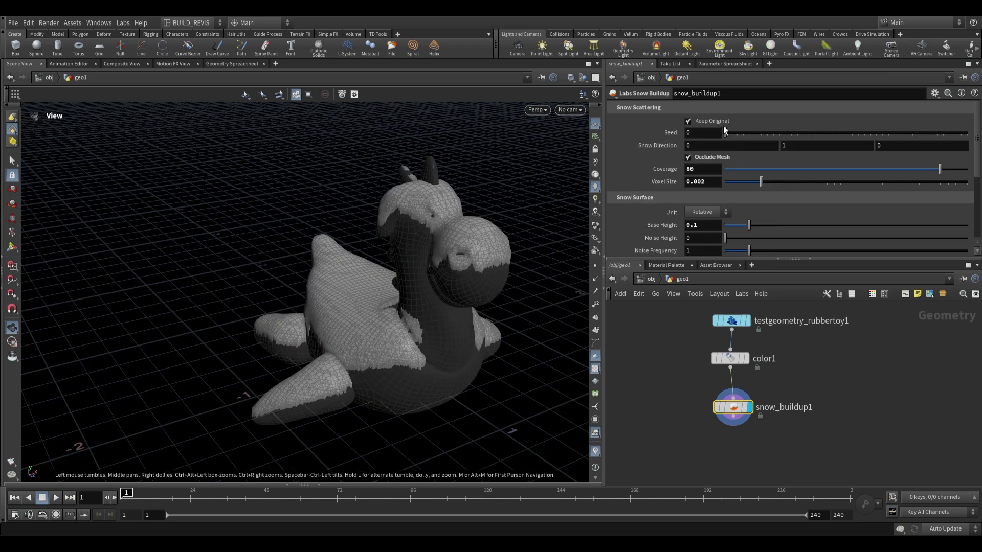
# Turn off Keep Original on the snow node and connect a VDB from Polygons node with Voxel Size 0.005 below it
pyautogui.click(687, 121)
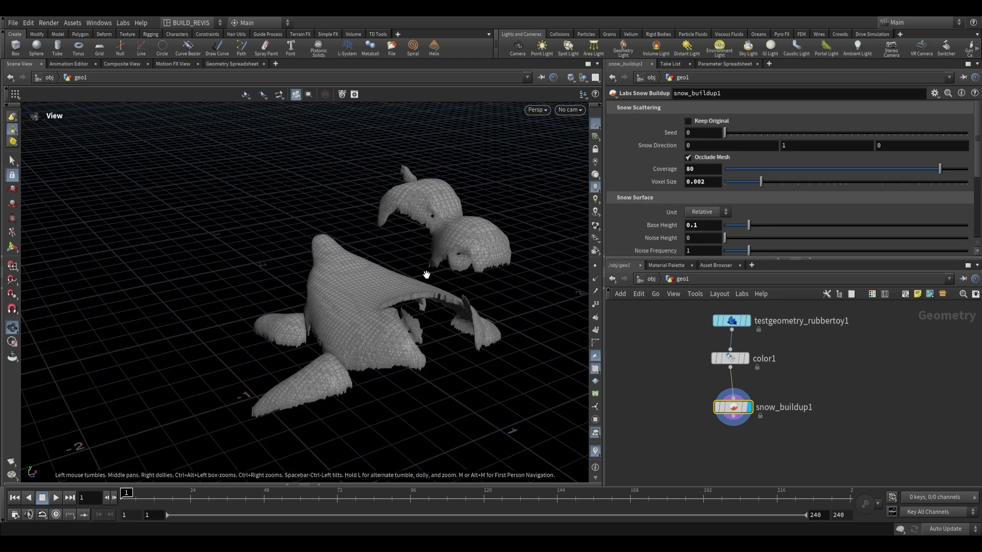
pyautogui.moveTo(792, 462); pyautogui.dragTo(778, 397, button='middle')
pyautogui.press('Tab')
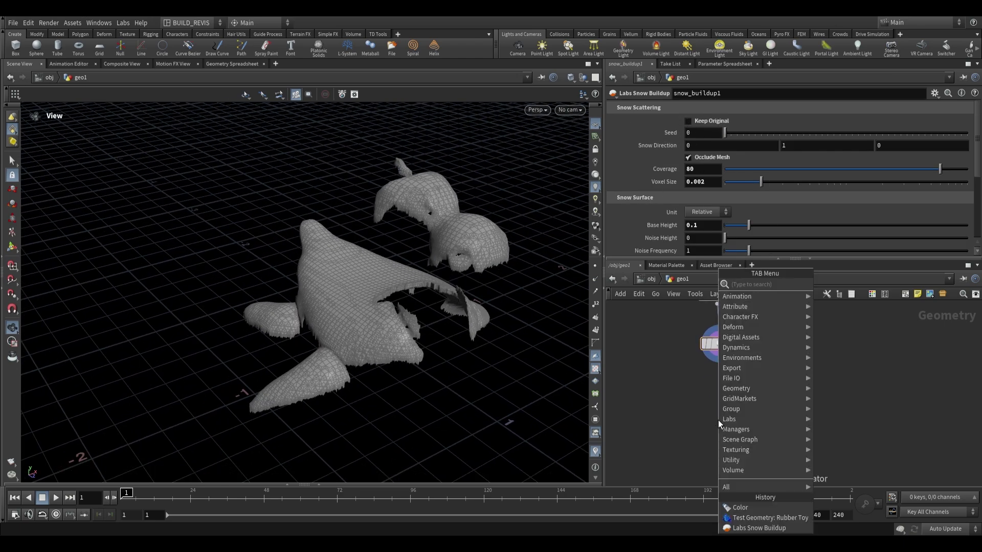
pyautogui.write('vdb')
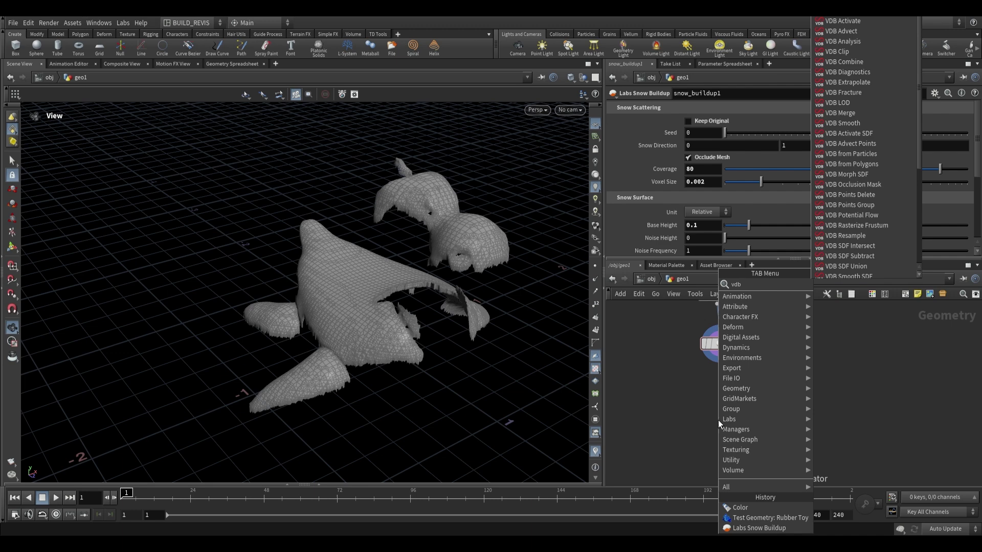
pyautogui.write(' from')
pyautogui.press('Down')
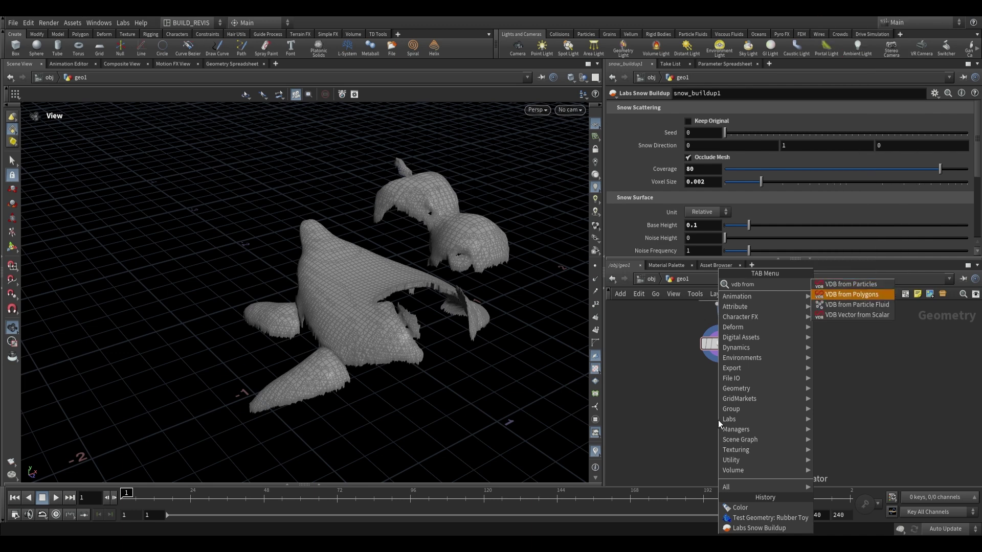
pyautogui.press('Return')
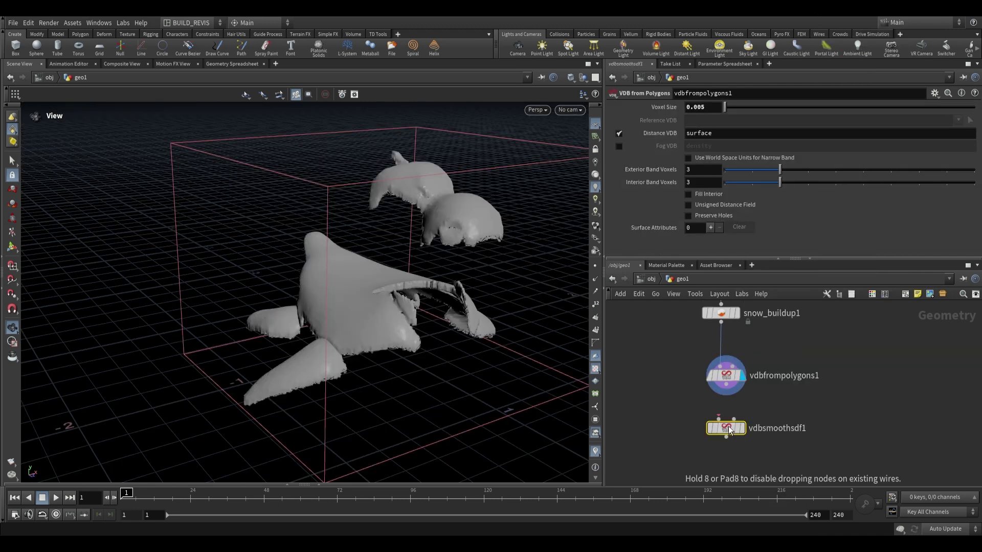
# Chain VDB Smooth SDF, Convert VDB and Attribute Noise nodes below vdbfrompolygons1 and display the noise node
pyautogui.click(726, 427)
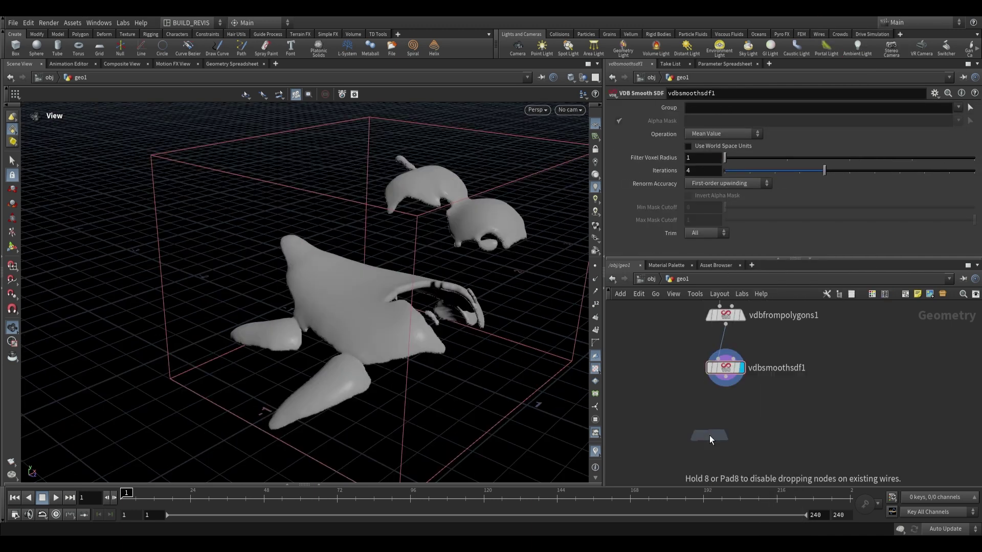
pyautogui.click(710, 435)
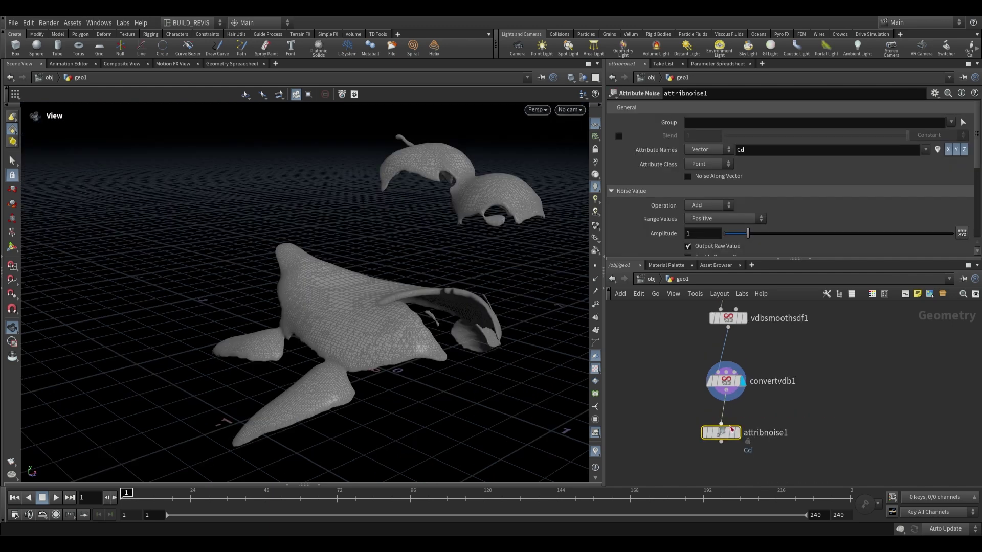
pyautogui.moveTo(729, 433)
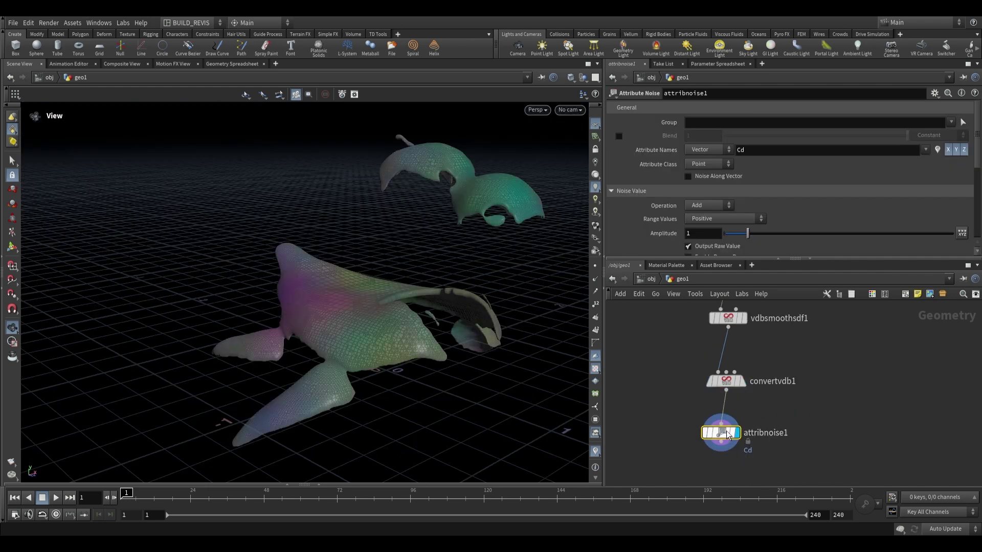
# Enable Noise Along Vector, target the P attribute, and set the noise's Range Values to Zero Centered
pyautogui.click(687, 176)
pyautogui.doubleClick(741, 149)
pyautogui.write('P')
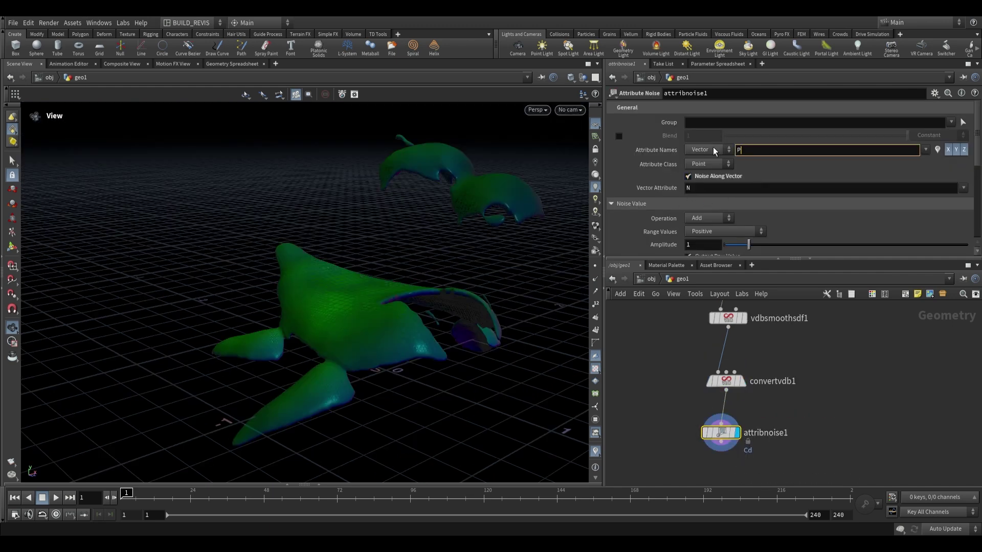
pyautogui.press('Return')
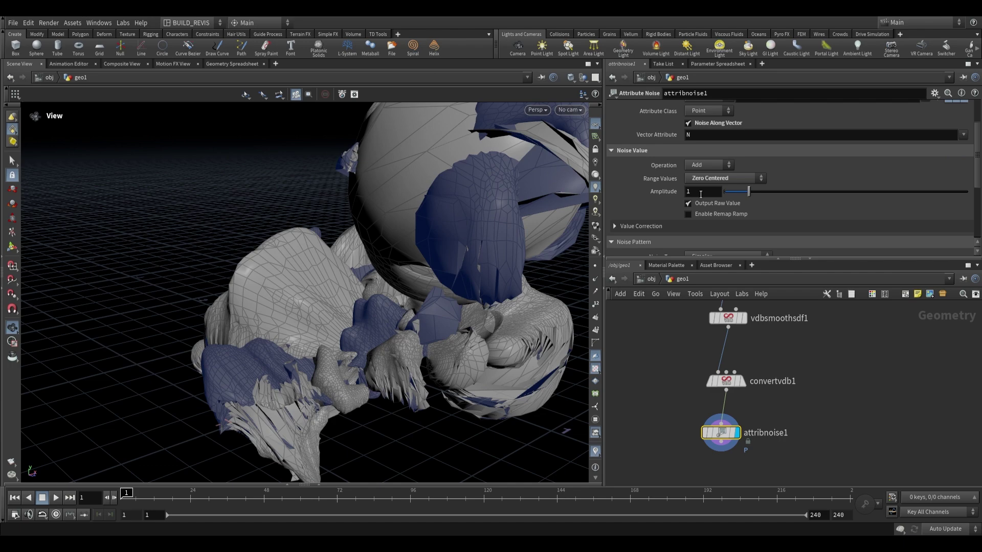
# Set the attribute noise's Amplitude to 0.01 and its Element Size to 0.01
pyautogui.doubleClick(700, 192)
pyautogui.write('0.01')
pyautogui.press('Return')
pyautogui.scroll(-5, 665, 225)
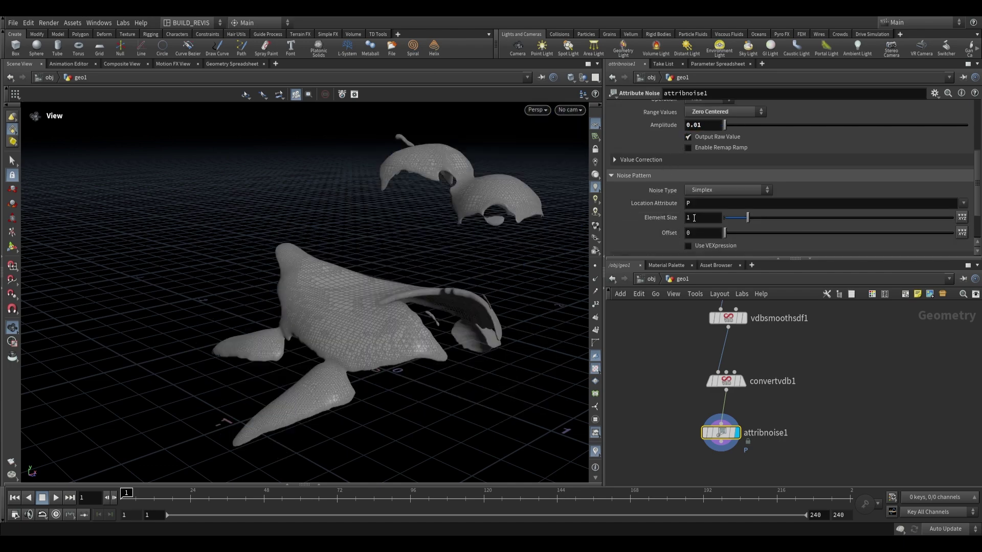
pyautogui.doubleClick(694, 218)
pyautogui.write('0.01')
pyautogui.press('Return')
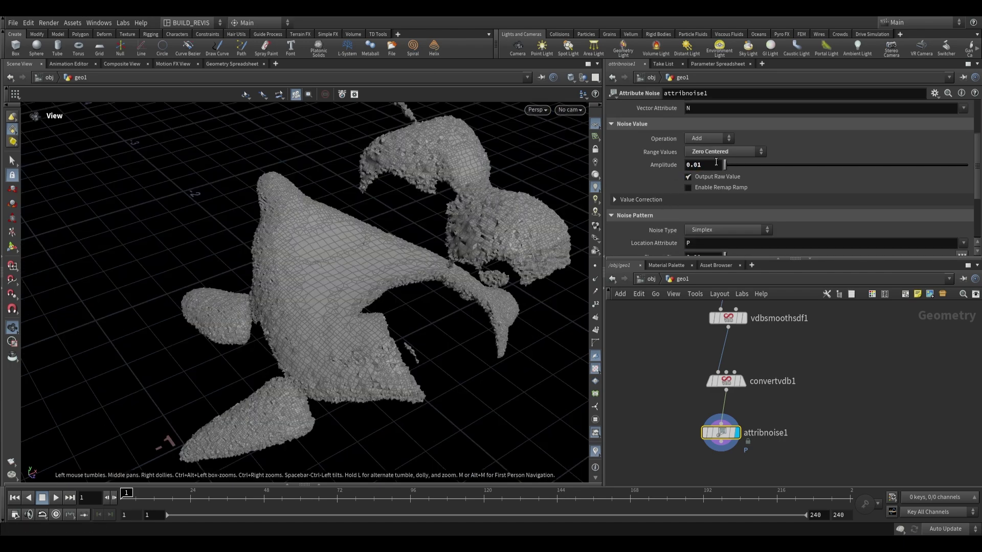
# Connect a Labs Physical Ambient Occlusion node below attribnoise1, display it, and set its Mode to Dirt Buildup
pyautogui.press('Tab')
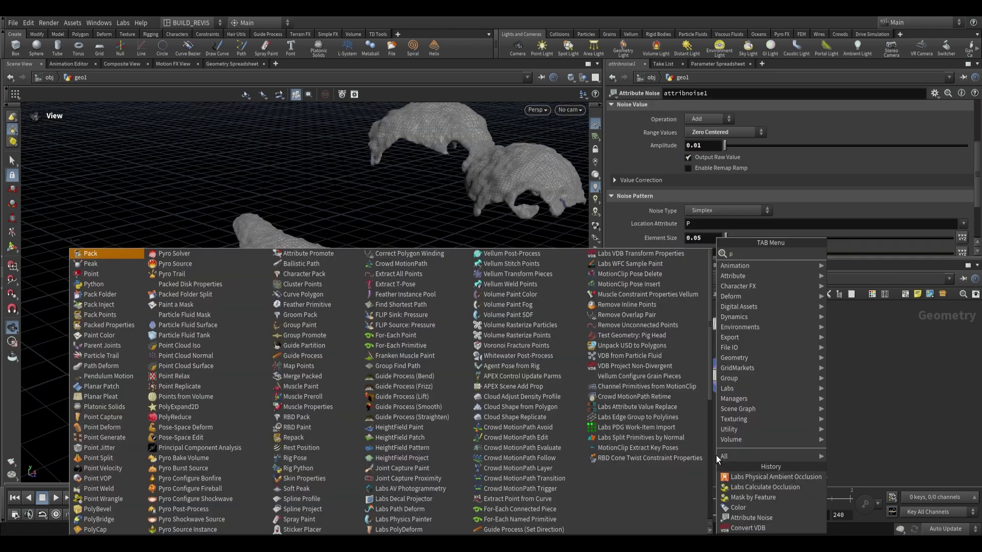
pyautogui.write('phy')
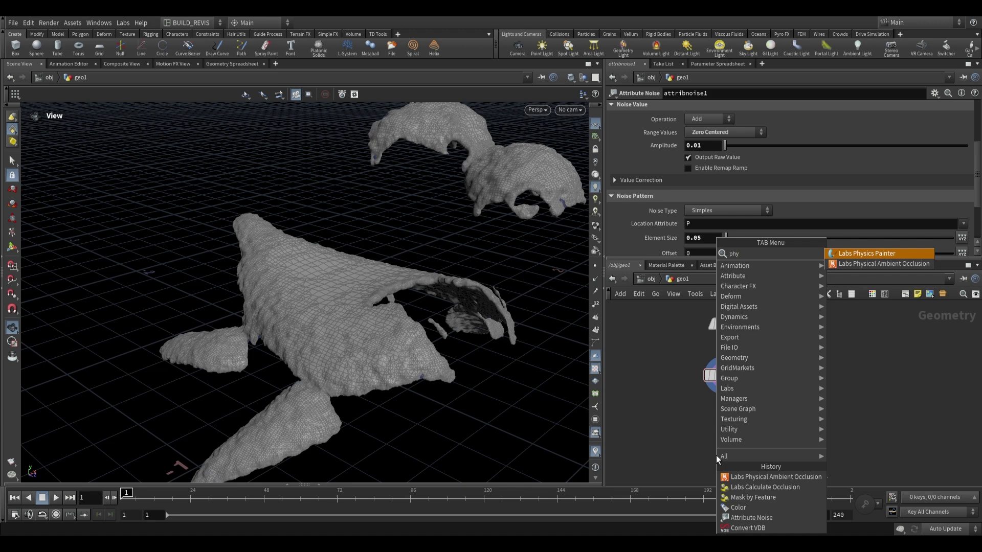
pyautogui.press('Return')
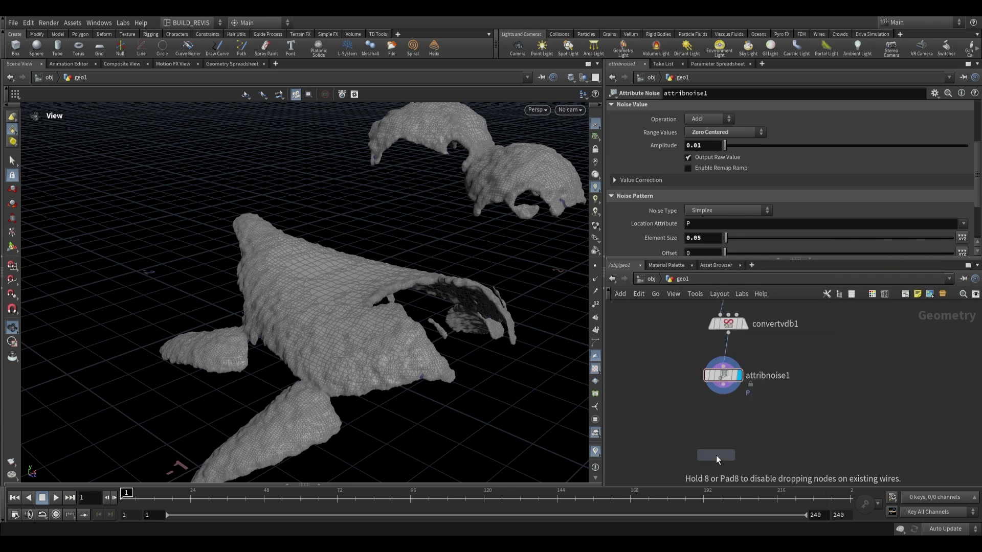
pyautogui.click(715, 455)
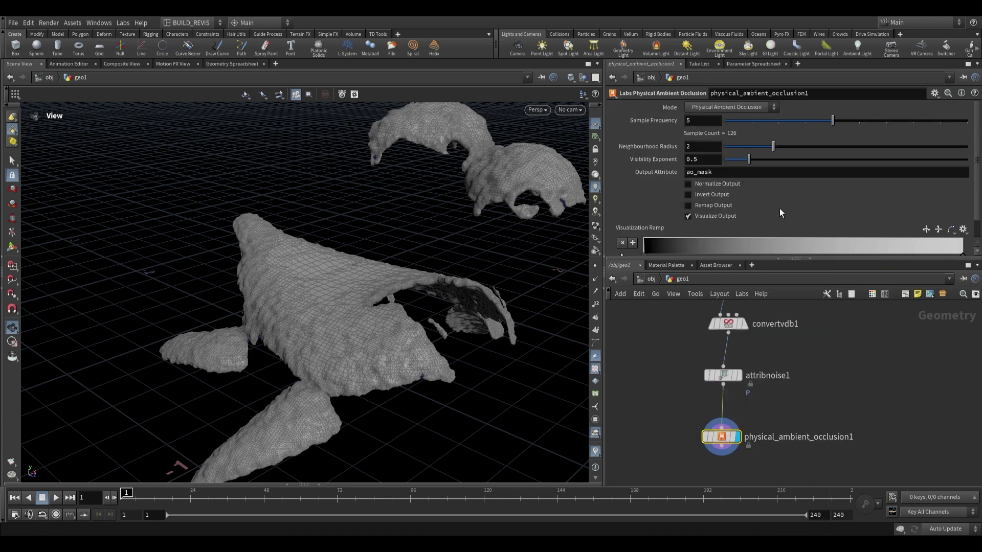
pyautogui.click(739, 107)
pyautogui.click(724, 149)
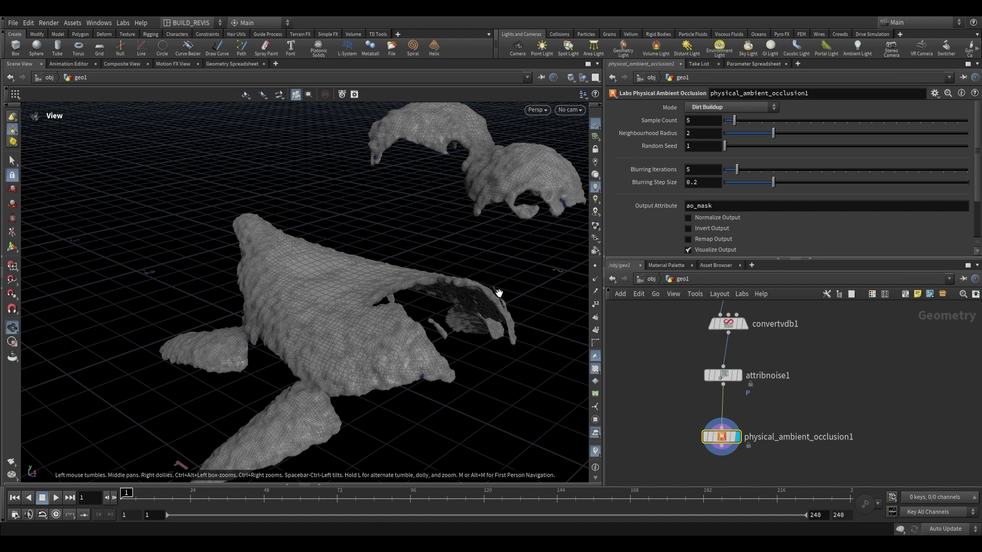
# Connect a Color node below physical_ambient_occlusion1 and display it
pyautogui.moveTo(499, 293); pyautogui.dragTo(454, 280)
pyautogui.moveTo(740, 484); pyautogui.dragTo(738, 410, button='middle')
pyautogui.press('Tab')
pyautogui.write('color')
pyautogui.press('Return')
pyautogui.click(716, 426)
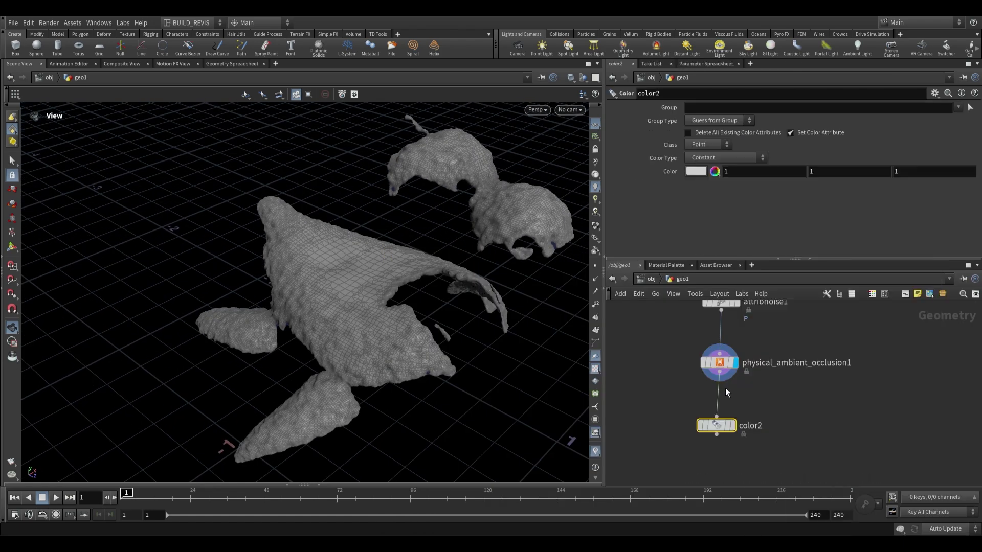
pyautogui.click(733, 426)
pyautogui.middleClick(721, 365)
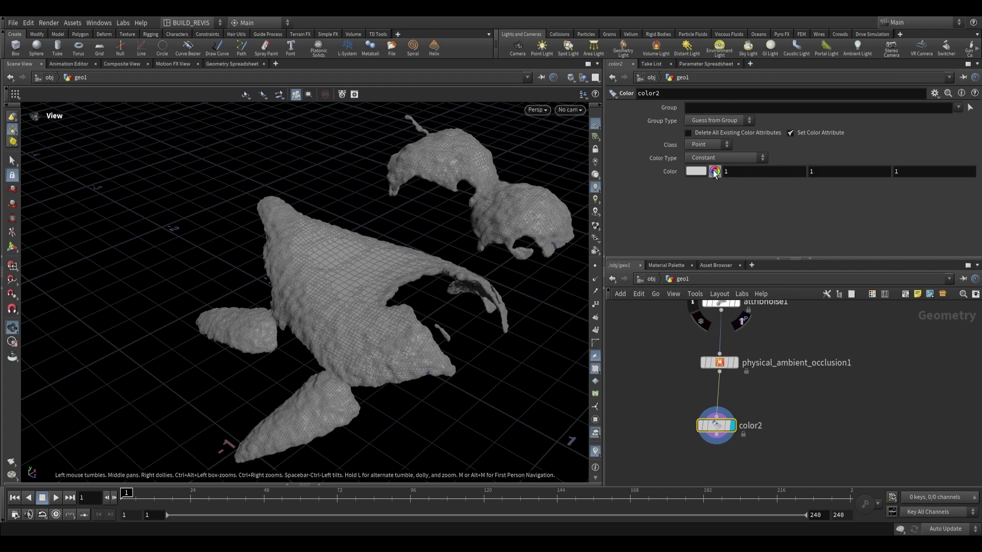
# Set color2's Color Type to Ramp from Attribute and pick a yellow-green for the ramp's end color
pyautogui.click(726, 157)
pyautogui.click(718, 198)
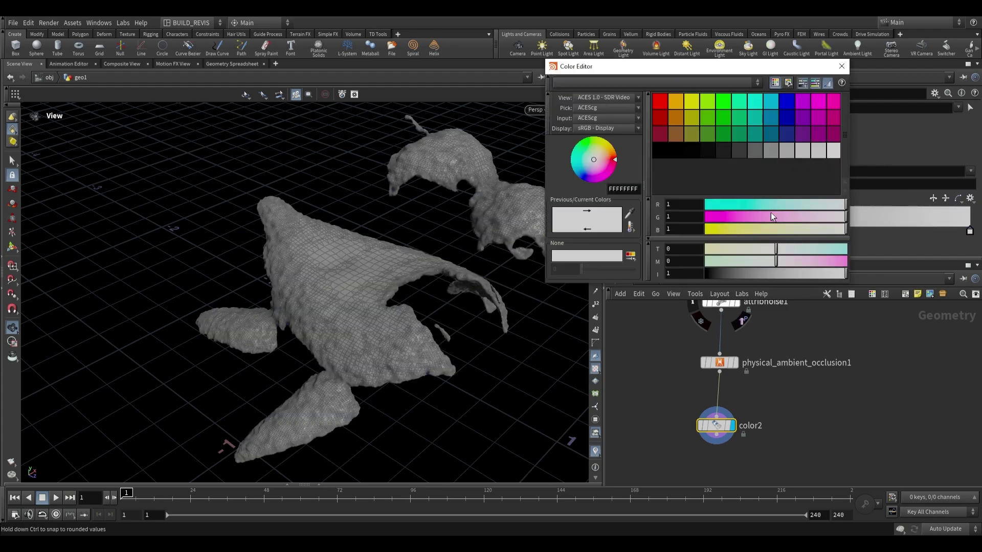
pyautogui.moveTo(600, 152); pyautogui.dragTo(581, 142)
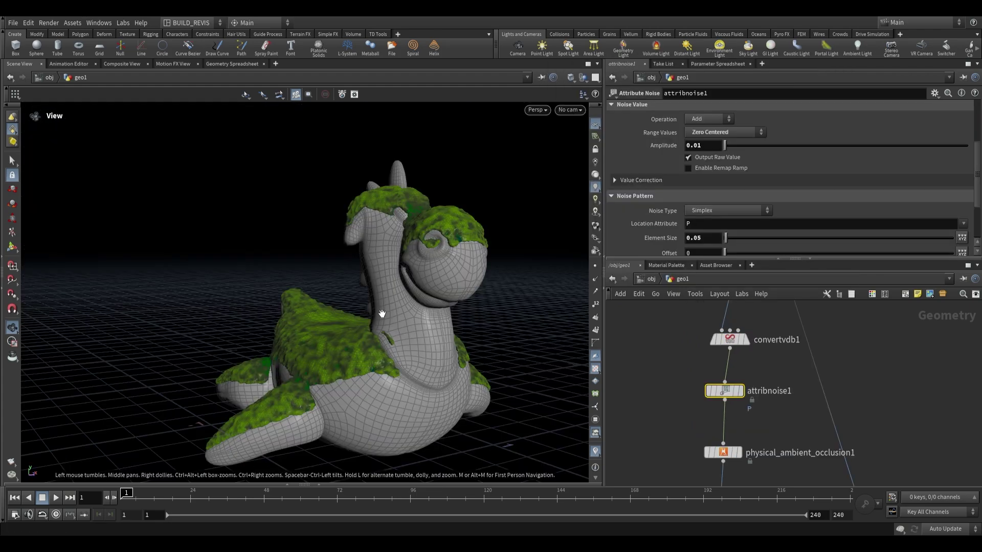
# Inspect the green covering on the merged rubber toy from several angles, and display color2 to view the covering alone
pyautogui.moveTo(366, 299); pyautogui.dragTo(372, 347)
pyautogui.moveTo(732, 443); pyautogui.dragTo(724, 416, button='middle')
pyautogui.scroll(-1, 406, 335)
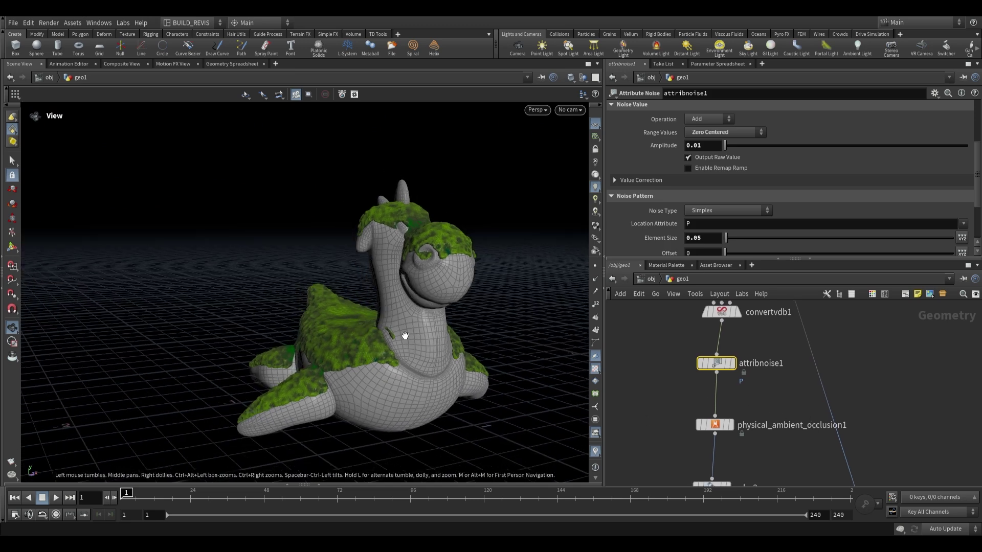
pyautogui.moveTo(405, 335); pyautogui.dragTo(416, 373)
pyautogui.moveTo(808, 441); pyautogui.dragTo(809, 351, button='middle')
pyautogui.click(735, 396)
pyautogui.click(728, 398)
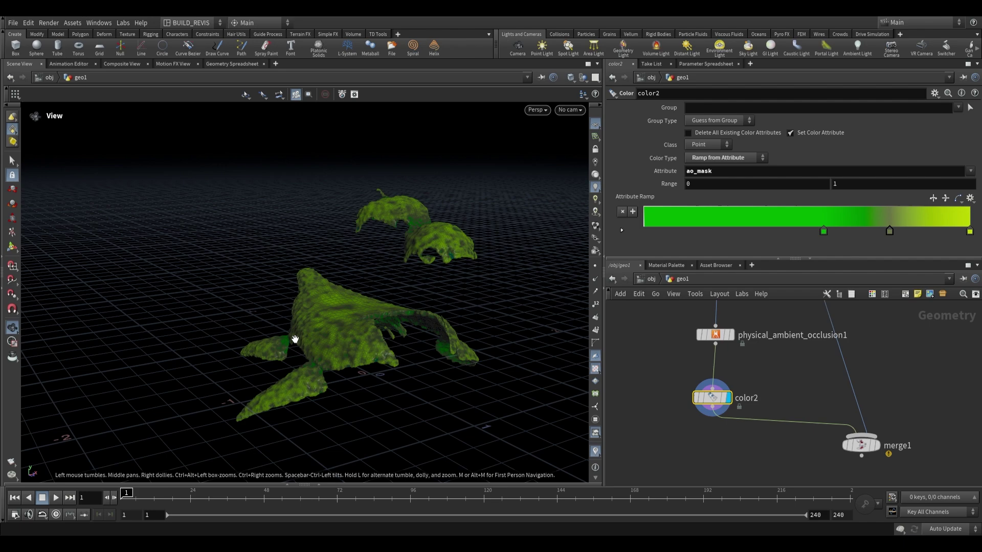
# Display merge1 and move its node closer to color2
pyautogui.click(875, 442)
pyautogui.moveTo(861, 445); pyautogui.dragTo(815, 430)
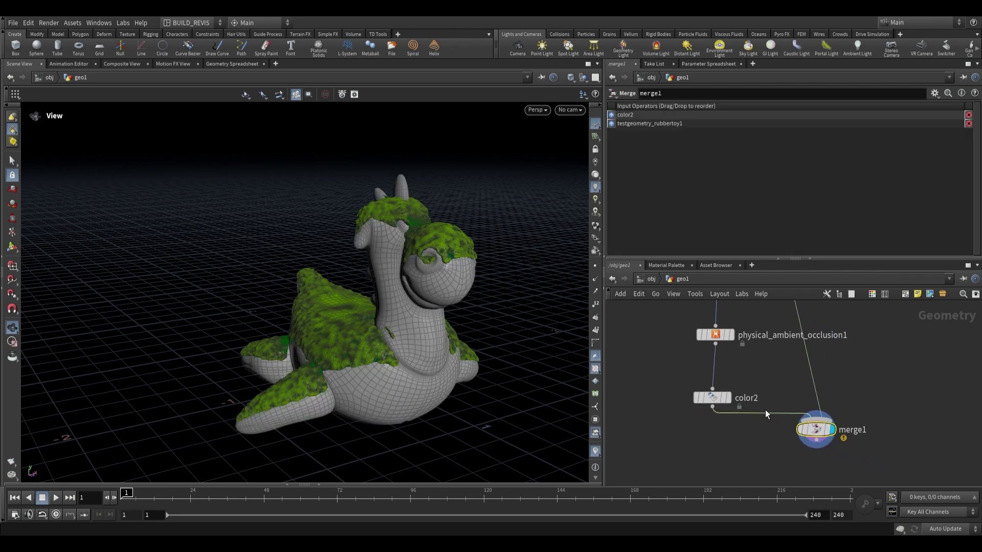
pyautogui.moveTo(511, 317); pyautogui.dragTo(440, 338)
# Go back up the node chain to snow_buildup1, display it, and view its geometry from another angle
pyautogui.moveTo(811, 319); pyautogui.dragTo(814, 425, button='middle')
pyautogui.scroll(-1, 814, 374)
pyautogui.moveTo(813, 337); pyautogui.dragTo(811, 432, button='middle')
pyautogui.scroll(3, 765, 332)
pyautogui.moveTo(765, 333); pyautogui.dragTo(756, 440, button='middle')
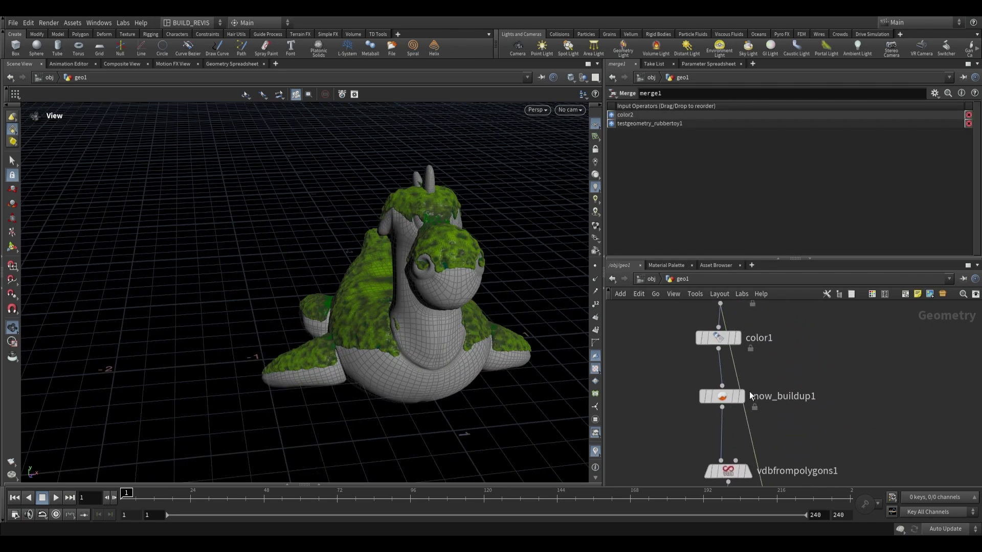
pyautogui.scroll(2, 750, 394)
pyautogui.click(740, 398)
pyautogui.moveTo(368, 266); pyautogui.dragTo(445, 286)
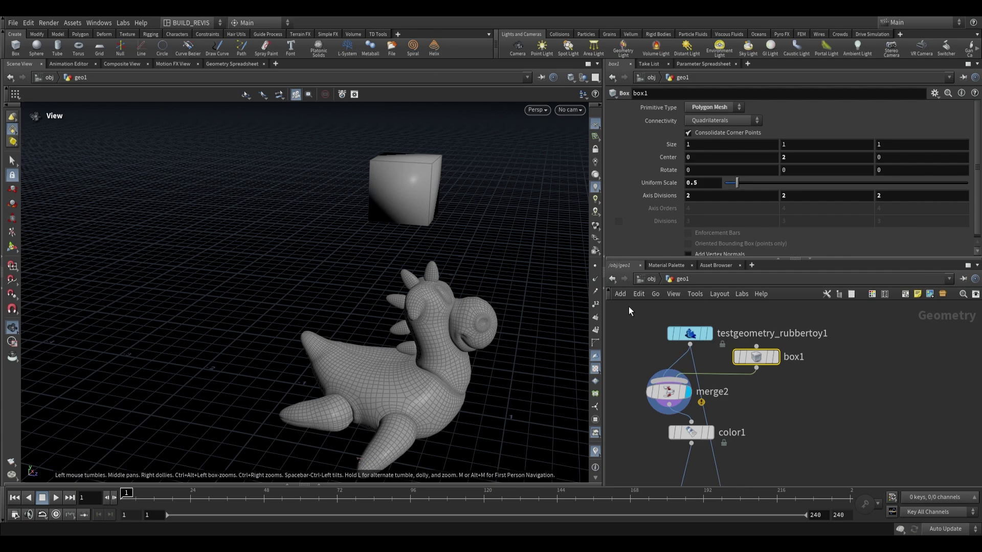
# Display color1 and snow_buildup1 in turn to check the buildup generated on both the toy and the box
pyautogui.click(711, 432)
pyautogui.moveTo(761, 456); pyautogui.dragTo(749, 340, button='middle')
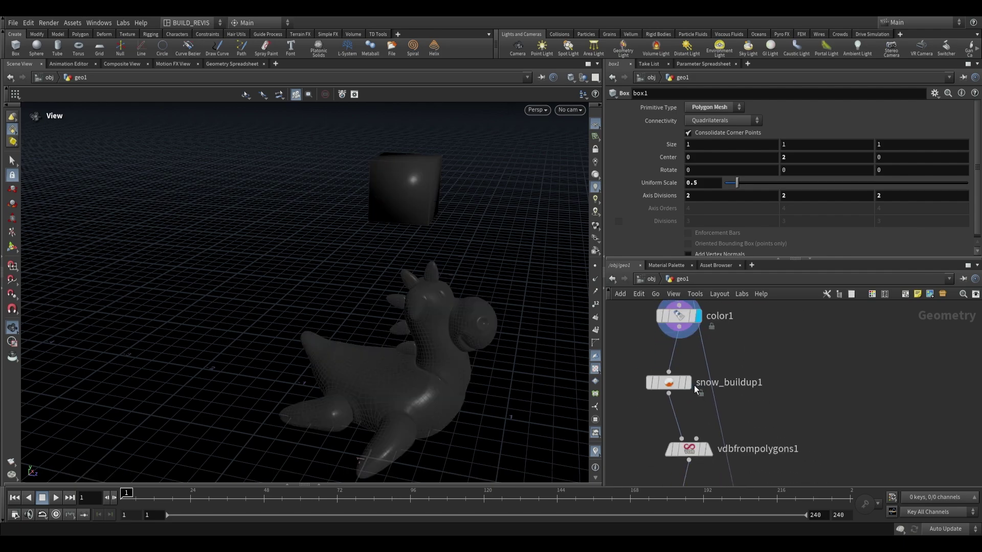
pyautogui.click(686, 382)
pyautogui.click(669, 382)
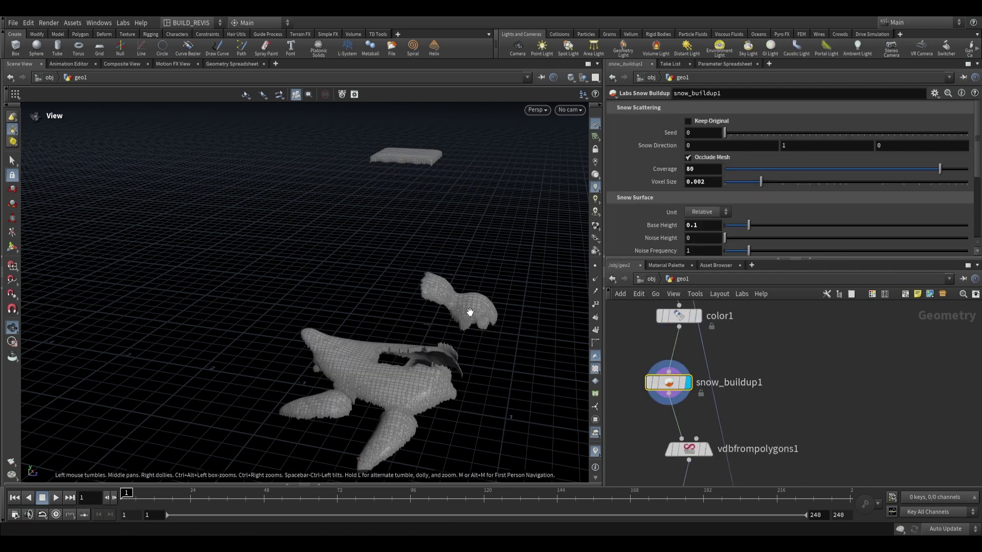
pyautogui.moveTo(469, 312); pyautogui.dragTo(357, 260)
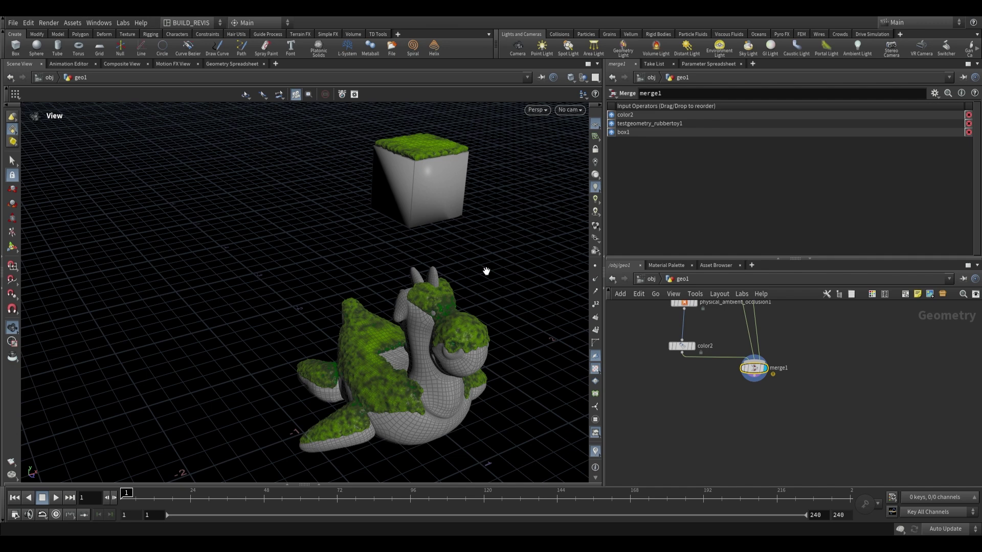